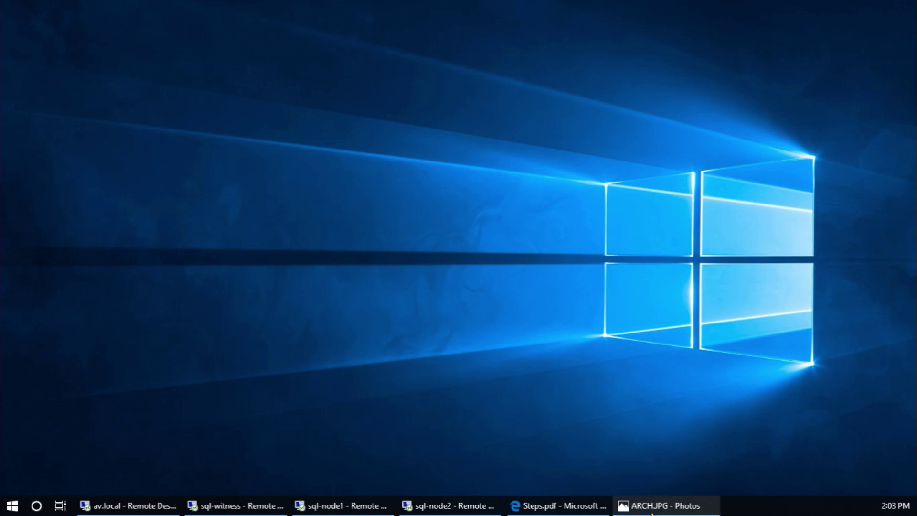
Show the ARCH.JPG diagram of the SQL Server failover cluster with iSCSI shared storage.
{"action": "left_click", "coordinate": [636, 507]}
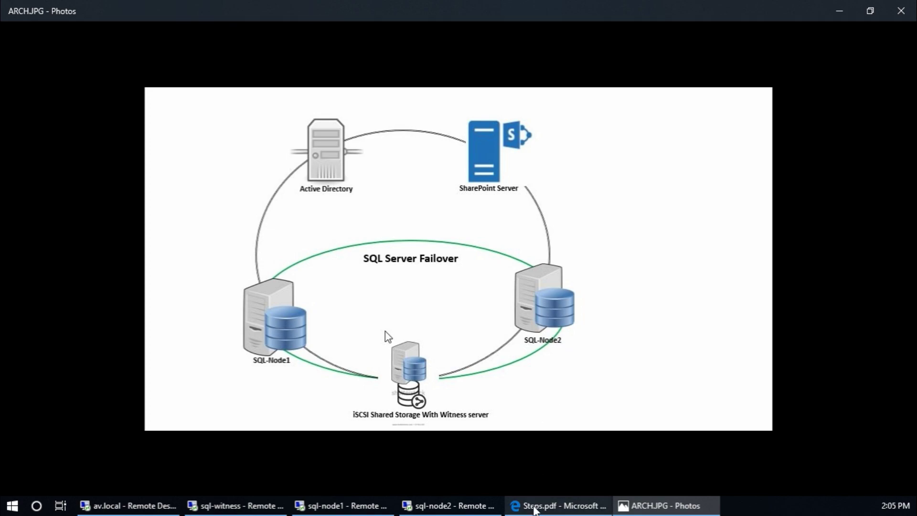
Bring Steps.pdf forward, maximize Edge, and scroll through the eight setup steps.
{"action": "left_click", "coordinate": [537, 507]}
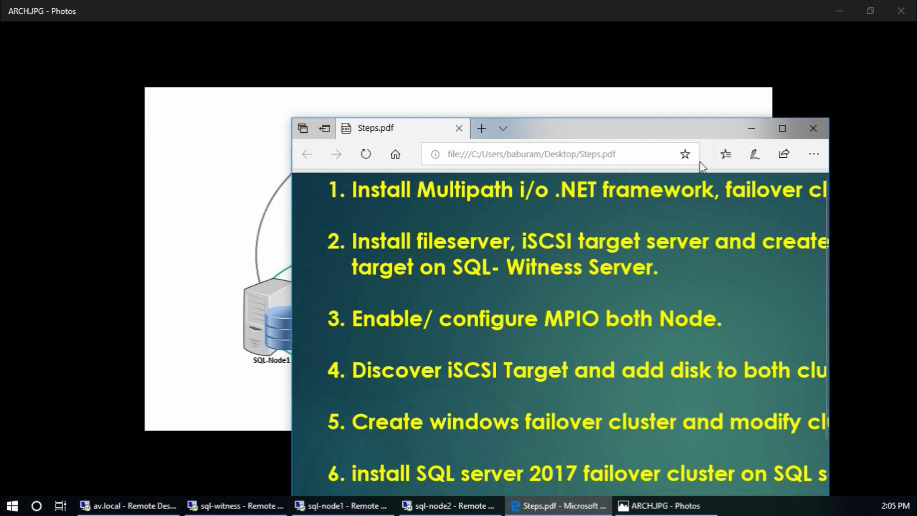
{"action": "left_click", "coordinate": [782, 129]}
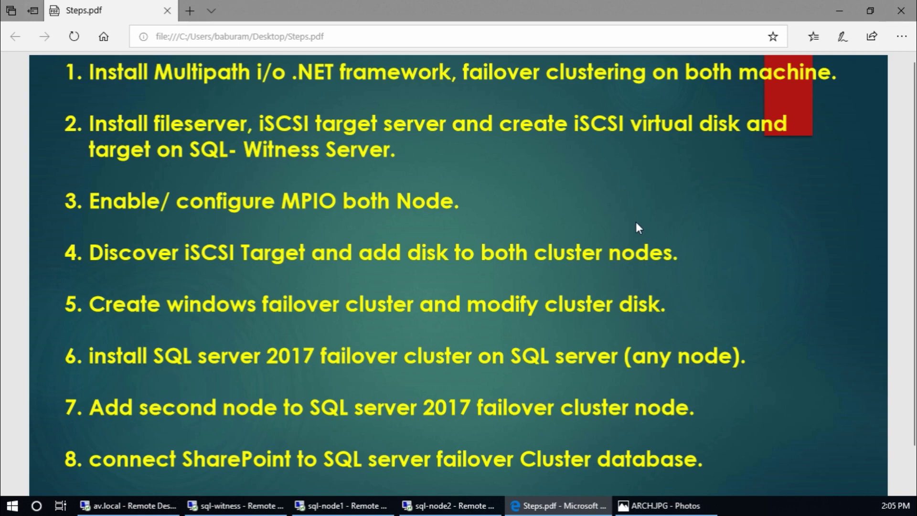
{"action": "scroll", "coordinate": [375, 185], "scroll_direction": "down", "scroll_amount": 1}
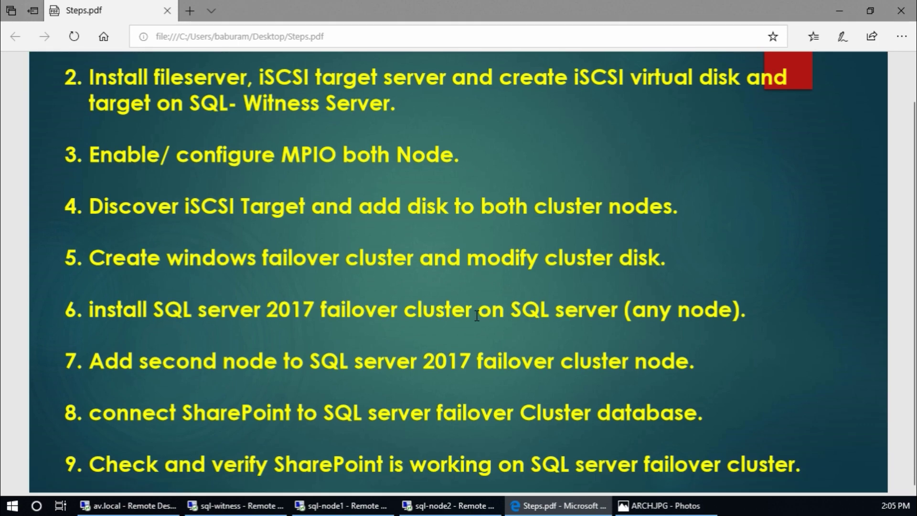
{"action": "scroll", "coordinate": [649, 423], "scroll_direction": "up", "scroll_amount": 1}
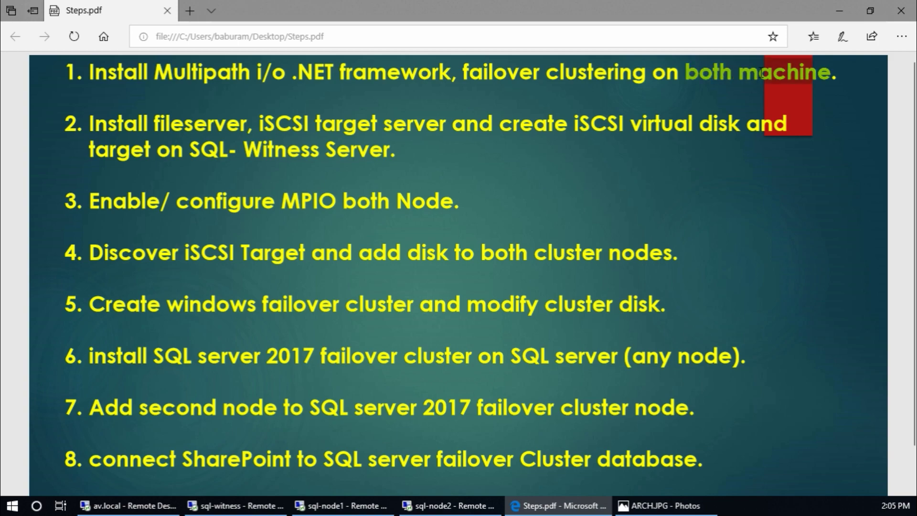
{"action": "left_click", "coordinate": [684, 201]}
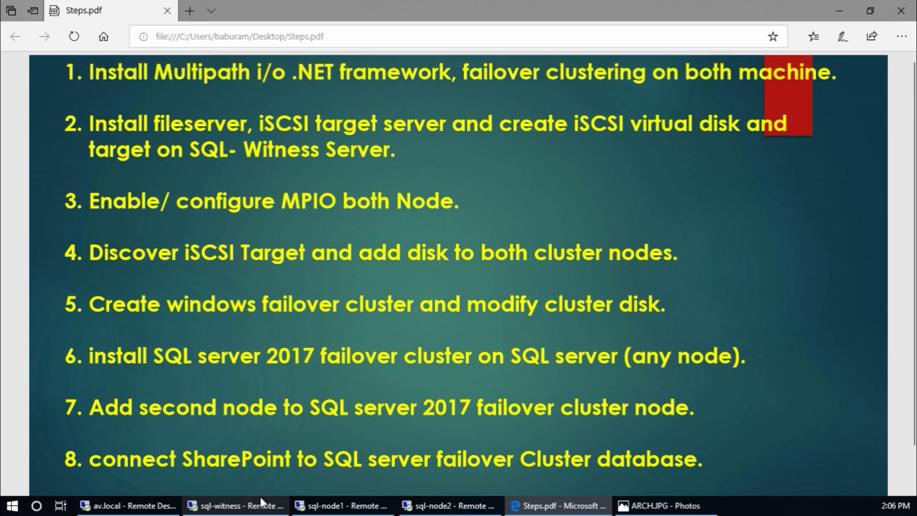
{"action": "mouse_move", "coordinate": [229, 509]}
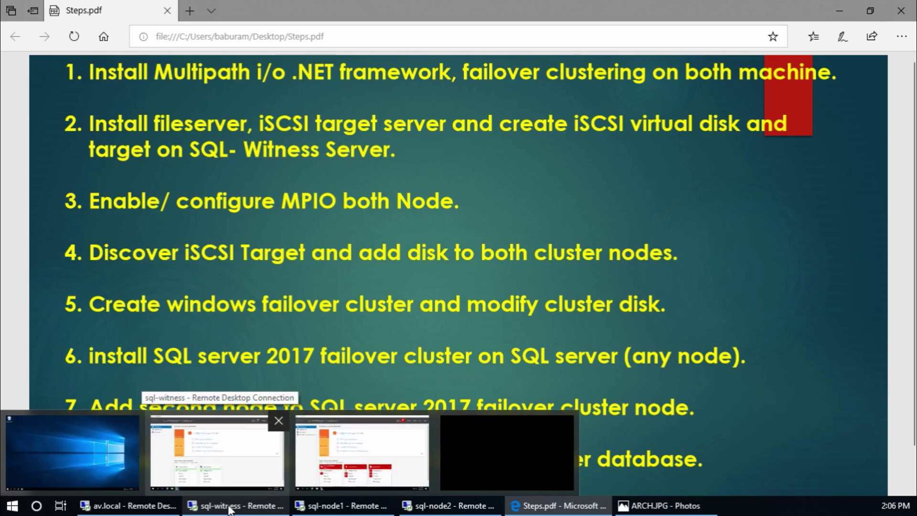
On sql-node1, run Add Roles and Features with role-based install and skip to Features.
{"action": "left_click", "coordinate": [329, 508]}
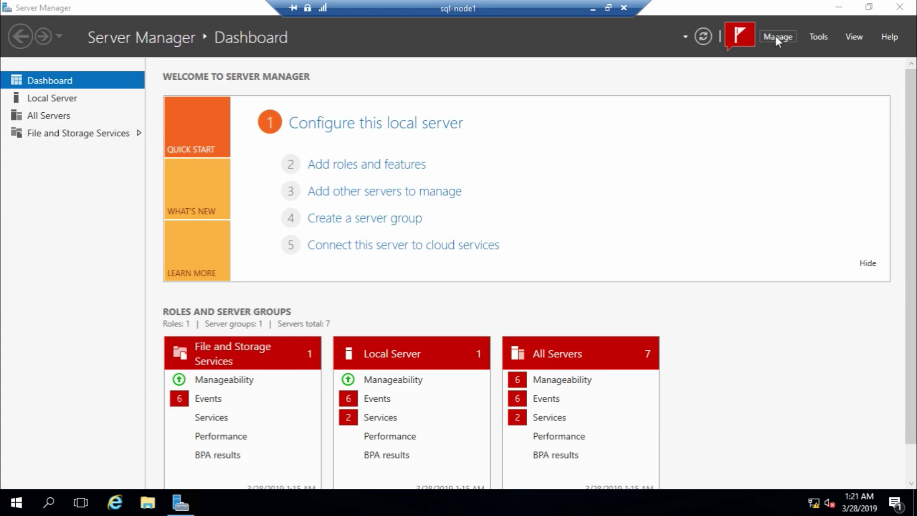
{"action": "left_click", "coordinate": [374, 165]}
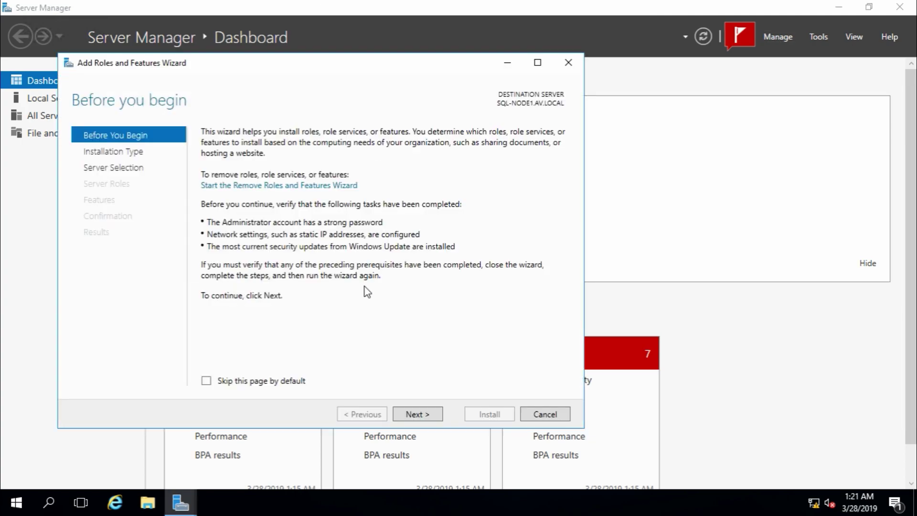
{"action": "left_click", "coordinate": [416, 413]}
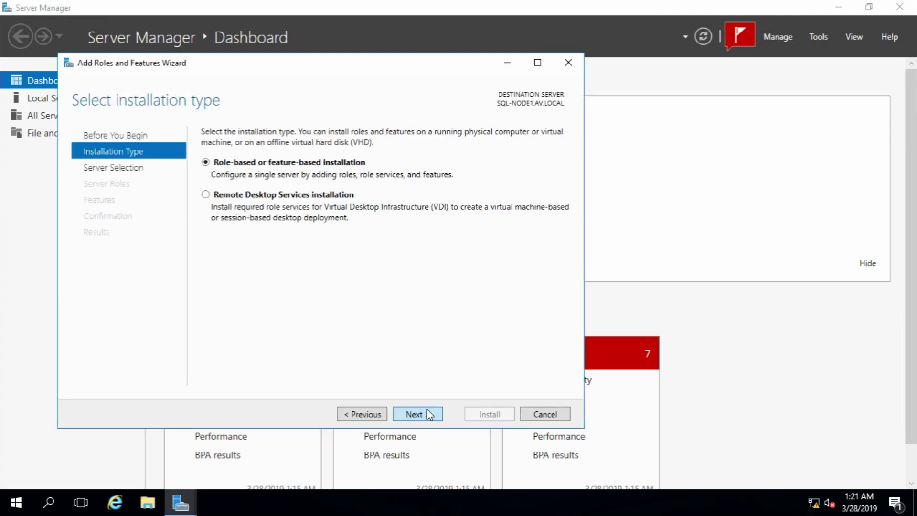
{"action": "left_click", "coordinate": [429, 413]}
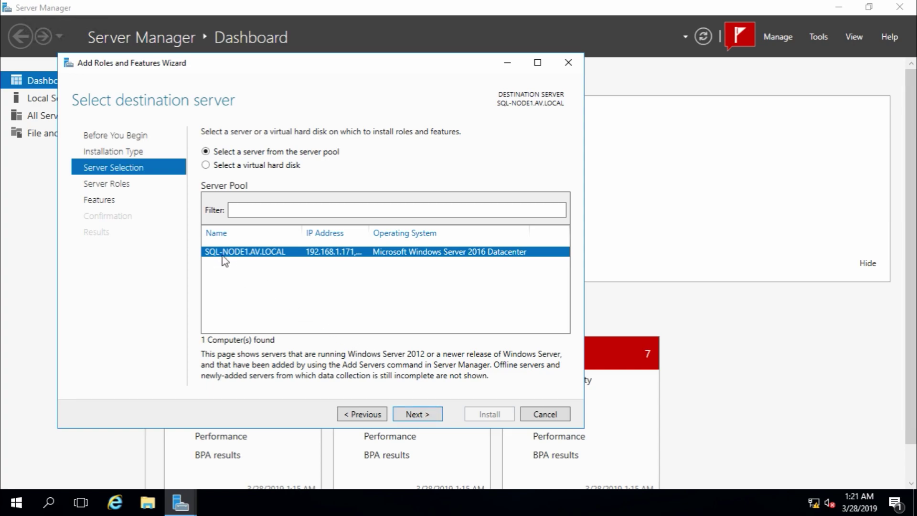
{"action": "left_click", "coordinate": [421, 414]}
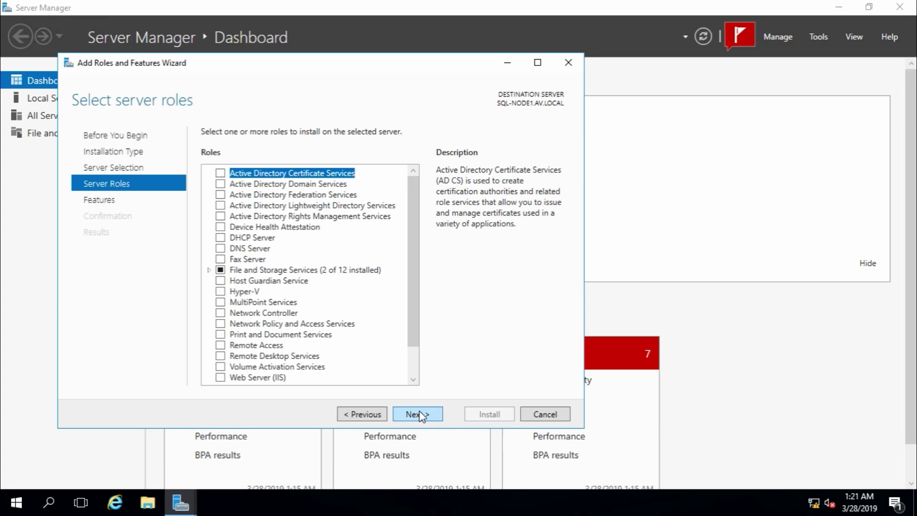
{"action": "scroll", "coordinate": [351, 312], "scroll_direction": "down", "scroll_amount": 1}
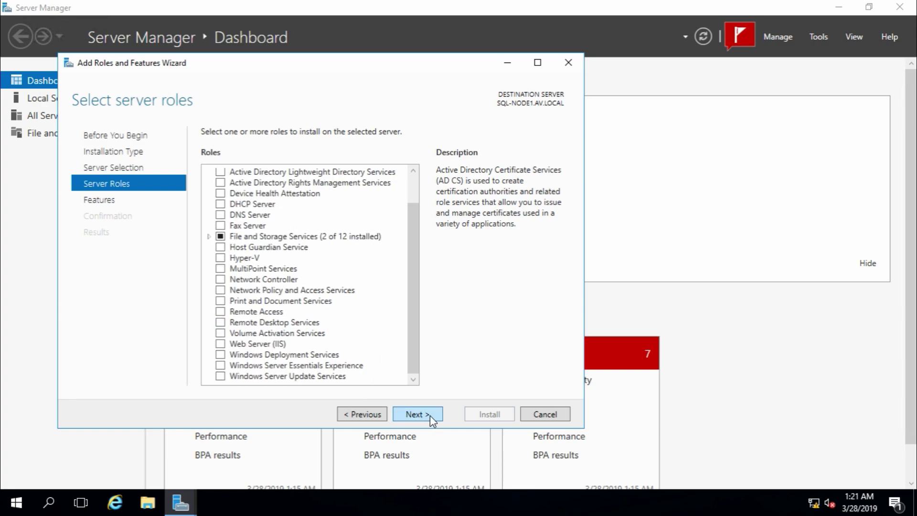
{"action": "left_click", "coordinate": [430, 414]}
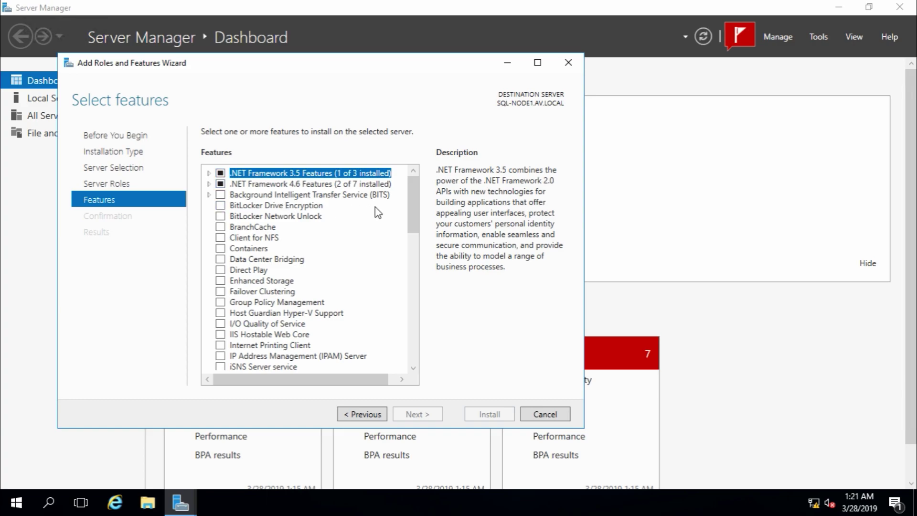
Select Failover Clustering and Multipath I/O, allow automatic restart, and start installing.
{"action": "left_click_drag", "start_coordinate": [418, 211], "coordinate": [418, 225]}
{"action": "left_click", "coordinate": [222, 256]}
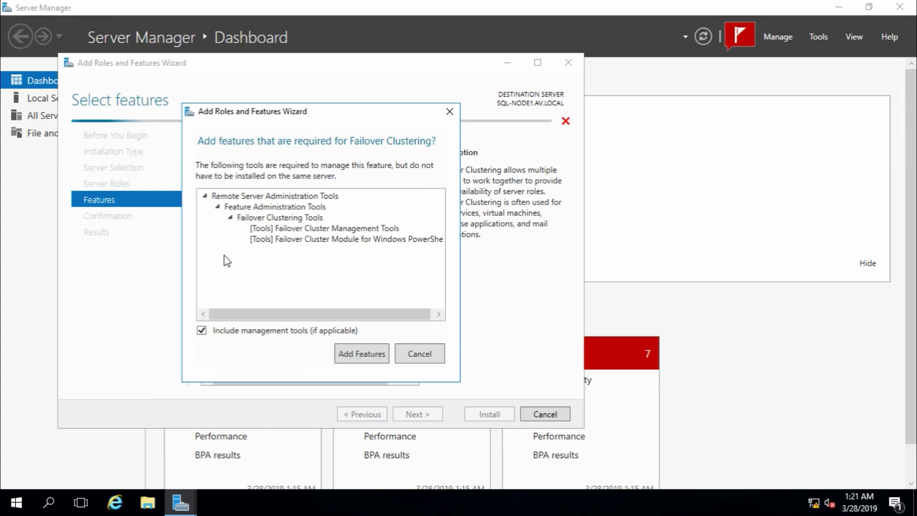
{"action": "left_click", "coordinate": [354, 348]}
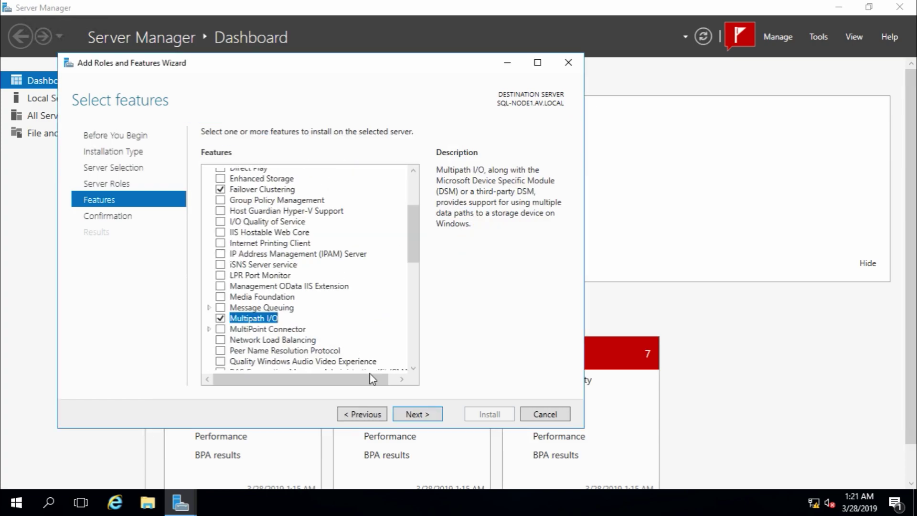
{"action": "left_click", "coordinate": [414, 414]}
{"action": "left_click", "coordinate": [240, 156]}
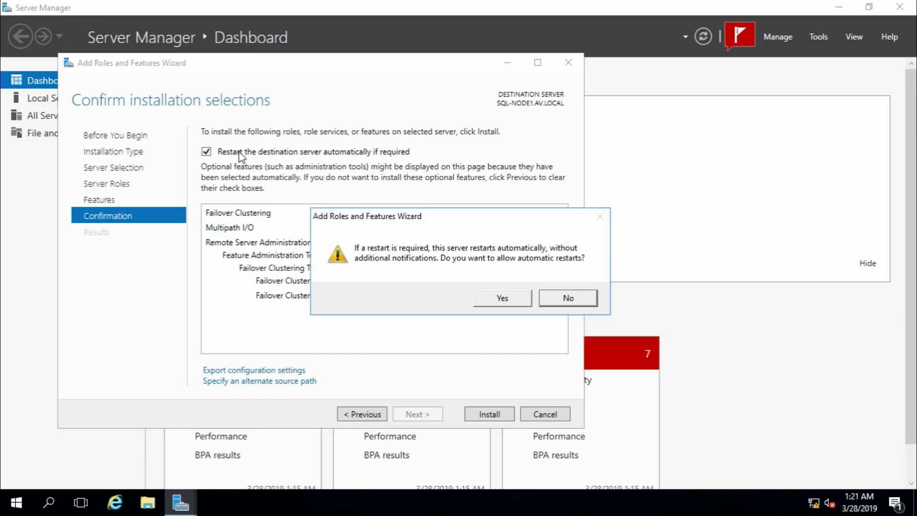
{"action": "left_click", "coordinate": [502, 298]}
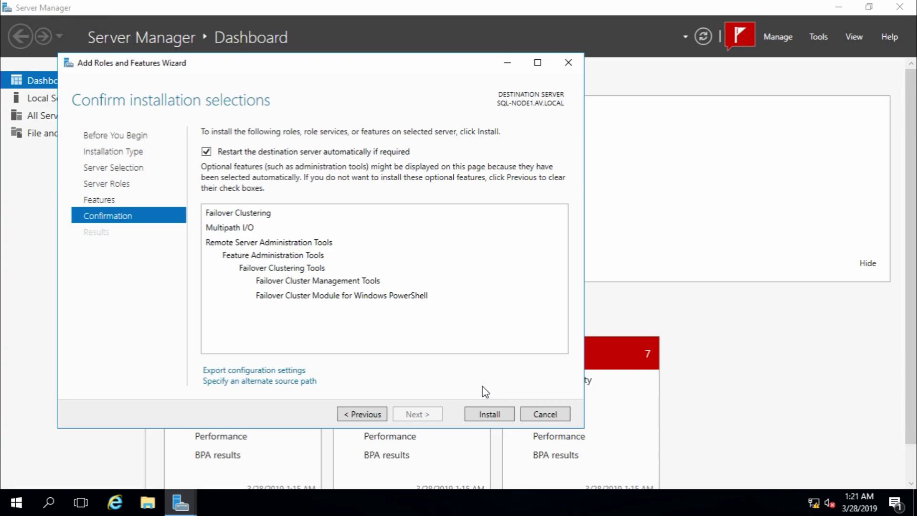
{"action": "left_click", "coordinate": [490, 414]}
{"action": "mouse_move", "coordinate": [523, 6]}
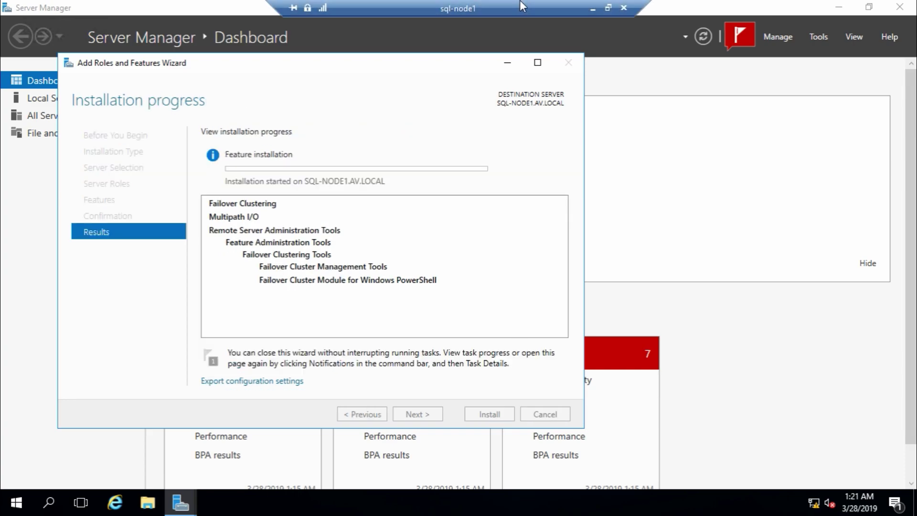
On sql-node2, run Add Roles and Features with role-based install and skip to Features.
{"action": "left_click", "coordinate": [592, 8]}
{"action": "left_click", "coordinate": [467, 258]}
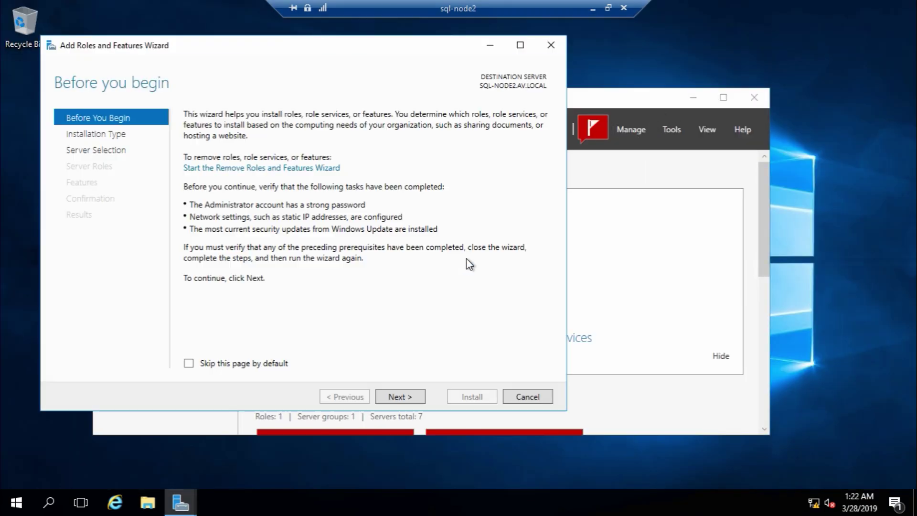
{"action": "left_click", "coordinate": [407, 403]}
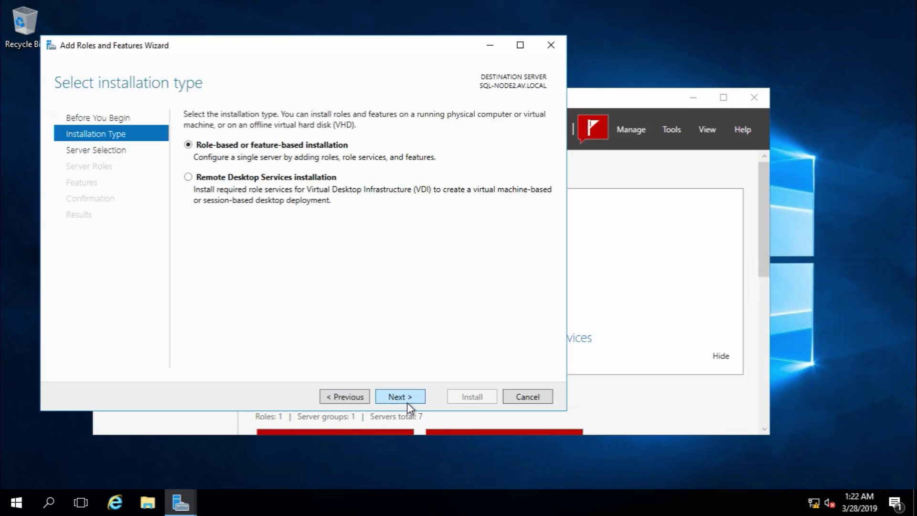
{"action": "left_click", "coordinate": [406, 397]}
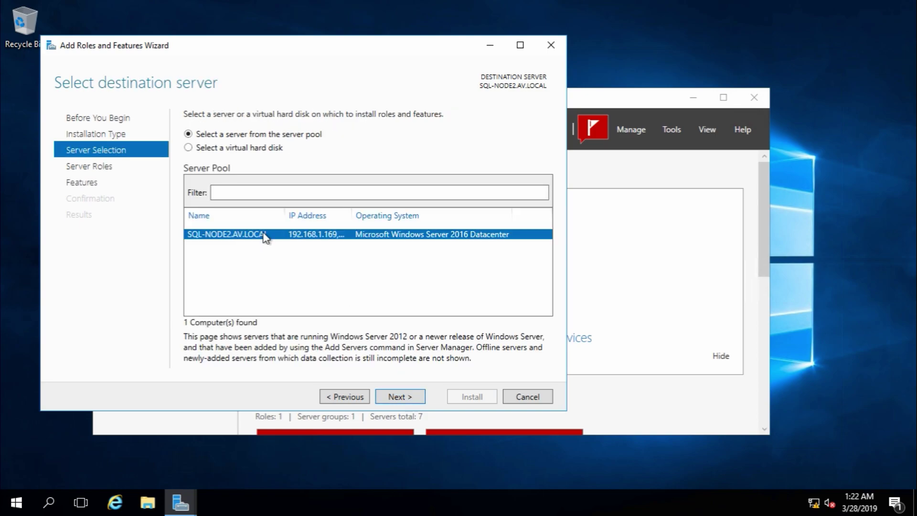
{"action": "left_click", "coordinate": [397, 397]}
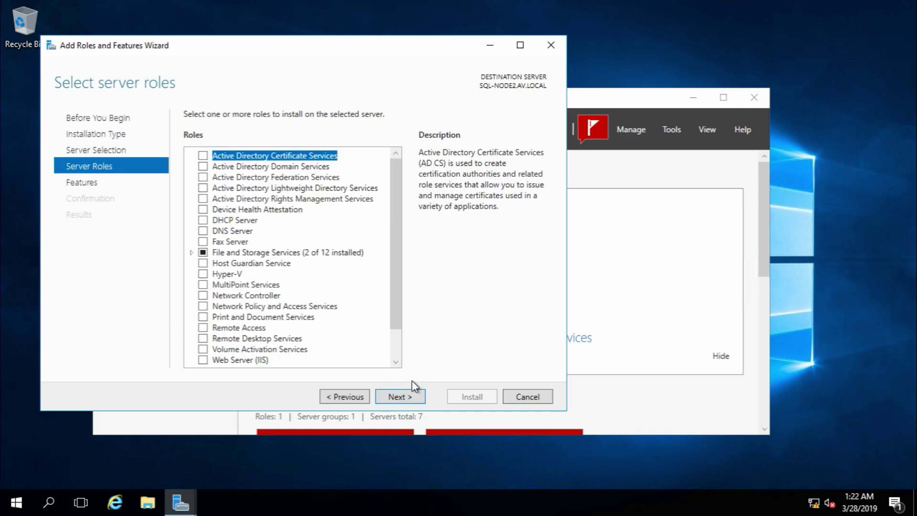
{"action": "left_click", "coordinate": [402, 396]}
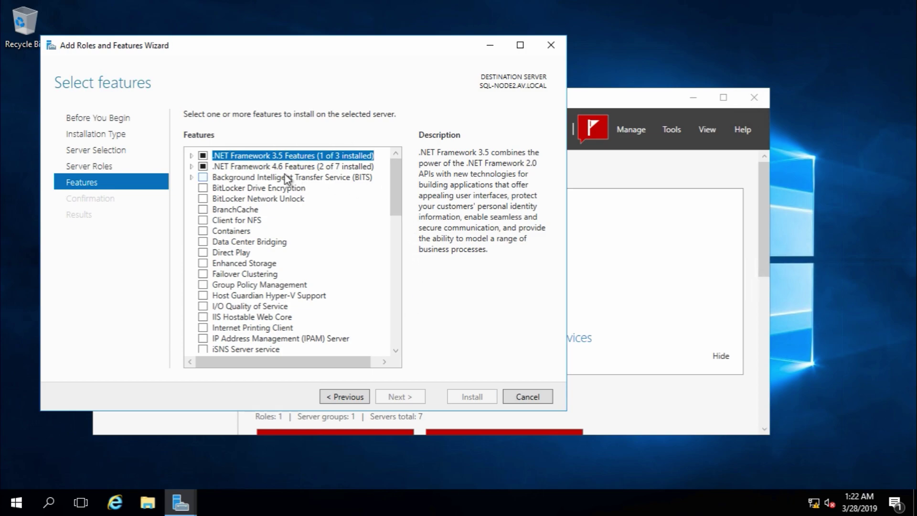
Select Failover Clustering and Multipath I/O, allow automatic restart, and start installing.
{"action": "left_click_drag", "start_coordinate": [397, 182], "coordinate": [399, 198]}
{"action": "left_click", "coordinate": [203, 253]}
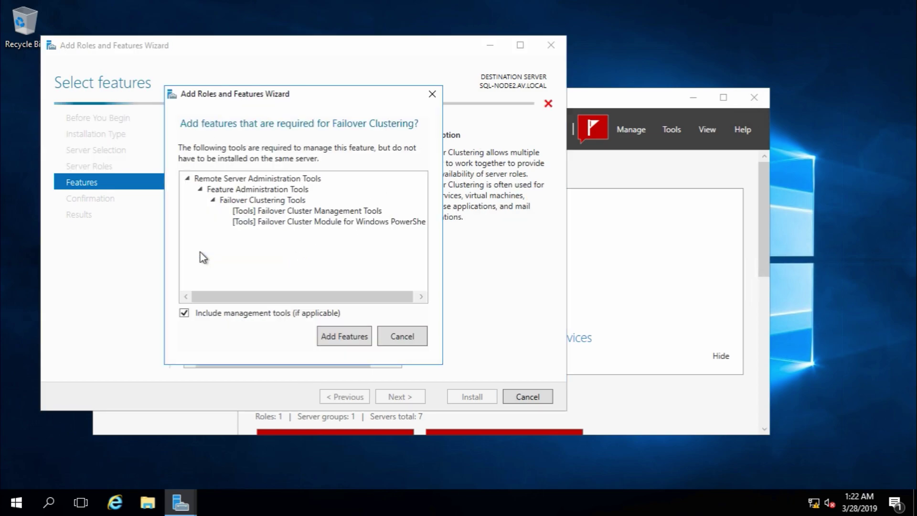
{"action": "left_click", "coordinate": [351, 341]}
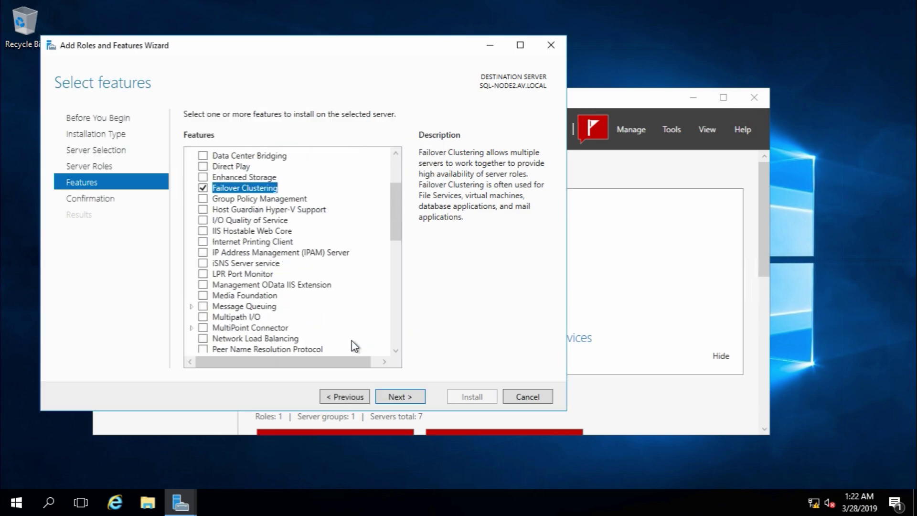
{"action": "left_click", "coordinate": [203, 316]}
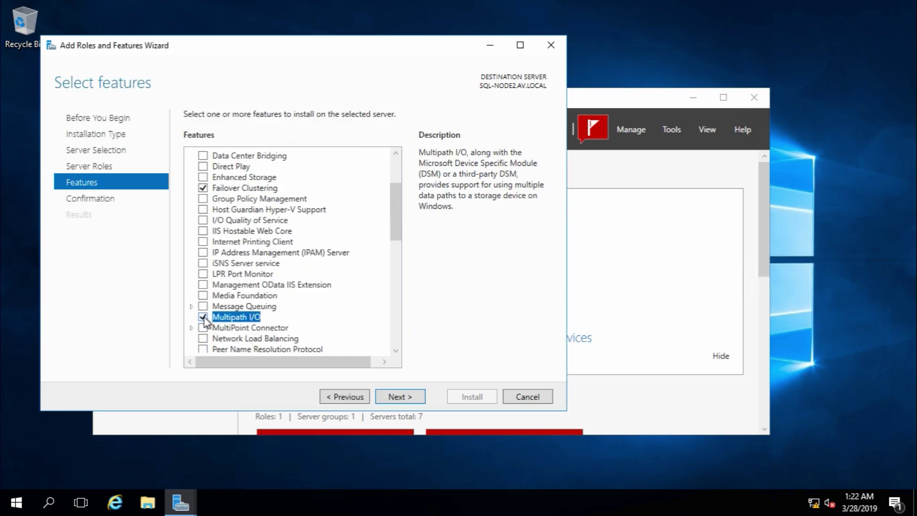
{"action": "left_click", "coordinate": [395, 394]}
{"action": "left_click", "coordinate": [241, 135]}
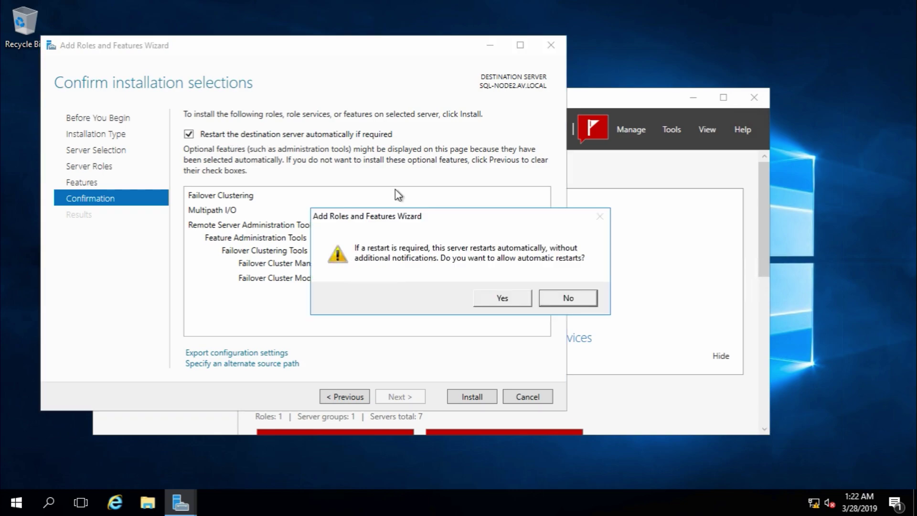
{"action": "left_click", "coordinate": [498, 299]}
{"action": "left_click", "coordinate": [461, 397]}
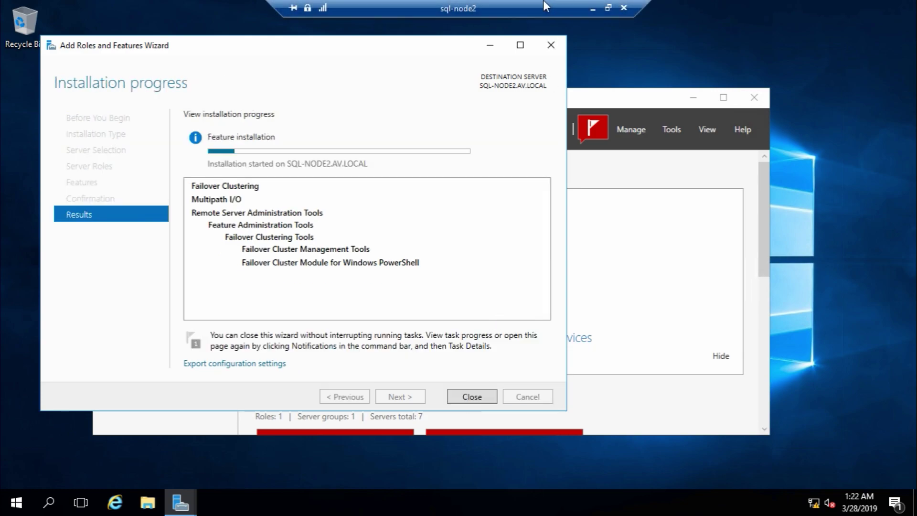
{"action": "left_click", "coordinate": [594, 7]}
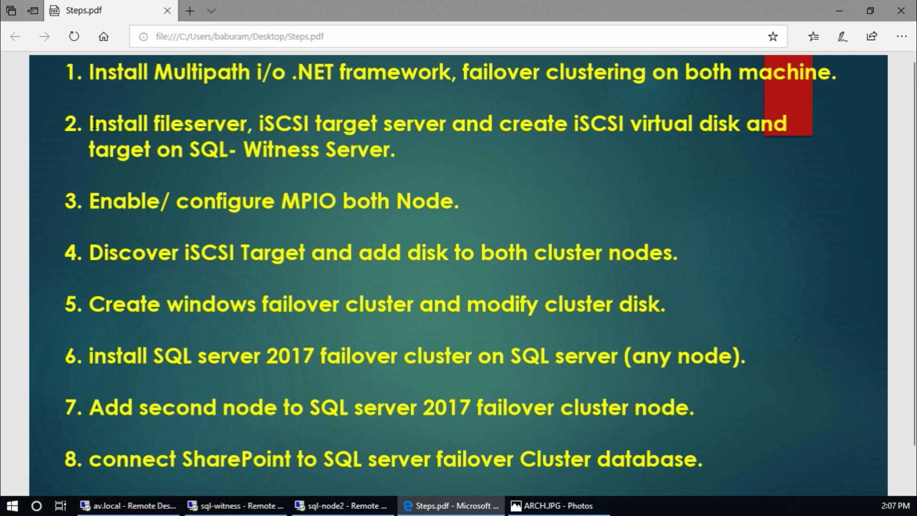
{"action": "mouse_move", "coordinate": [391, 505]}
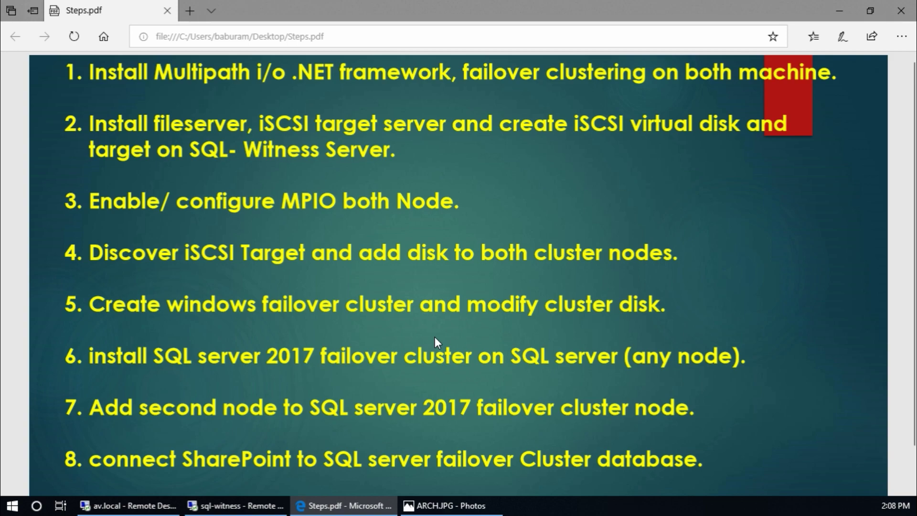
{"action": "mouse_move", "coordinate": [236, 505]}
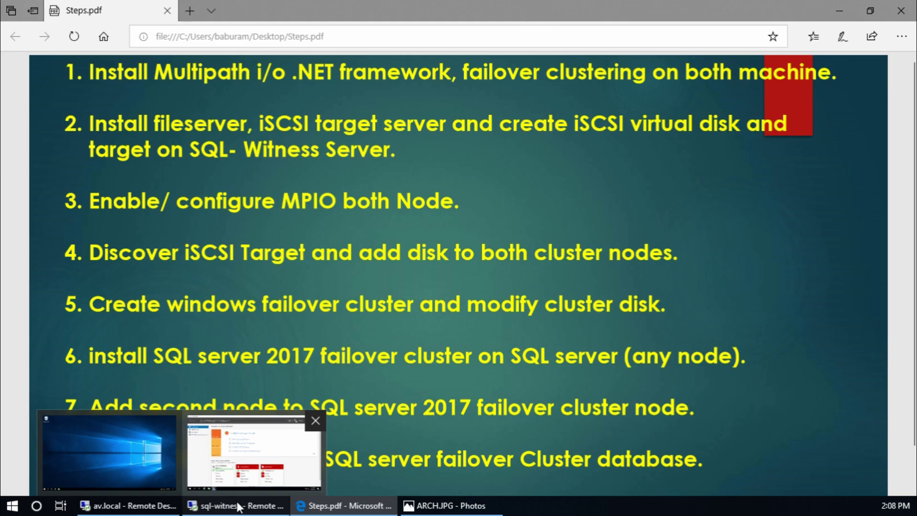
On sql-witness, start Add Roles and Features as role-based install targeting sql-witness.
{"action": "left_click", "coordinate": [236, 505]}
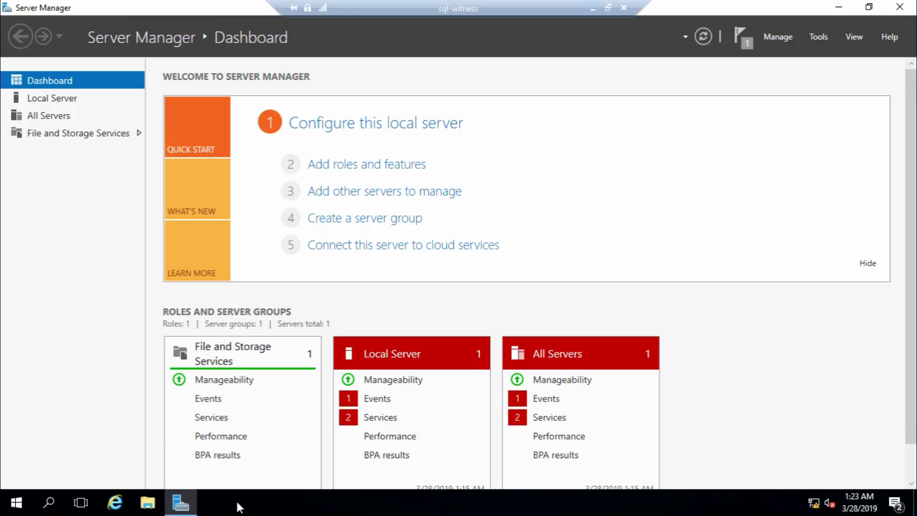
{"action": "left_click", "coordinate": [351, 167]}
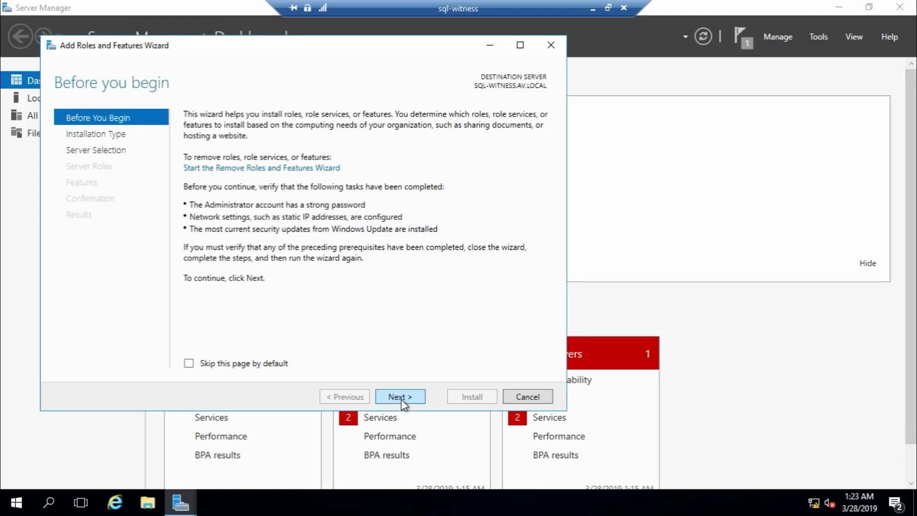
{"action": "left_click", "coordinate": [401, 400]}
{"action": "left_click", "coordinate": [398, 399]}
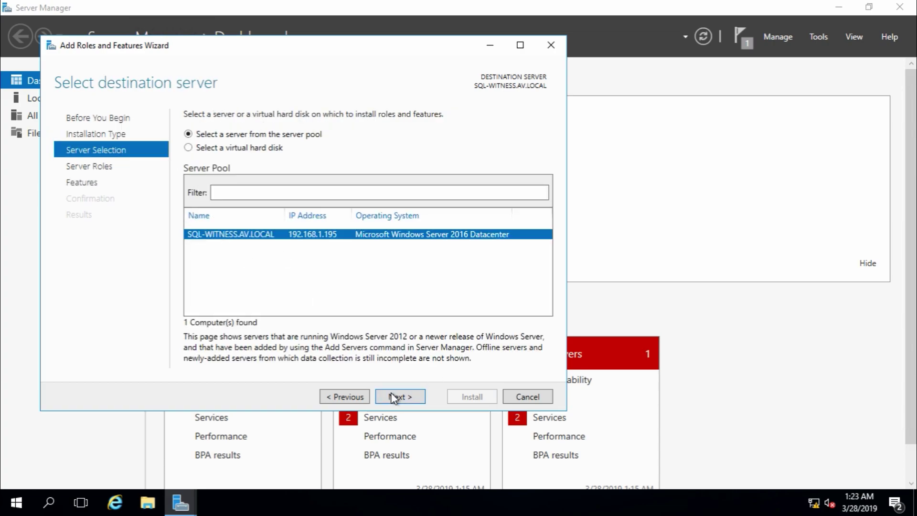
{"action": "left_click", "coordinate": [394, 397]}
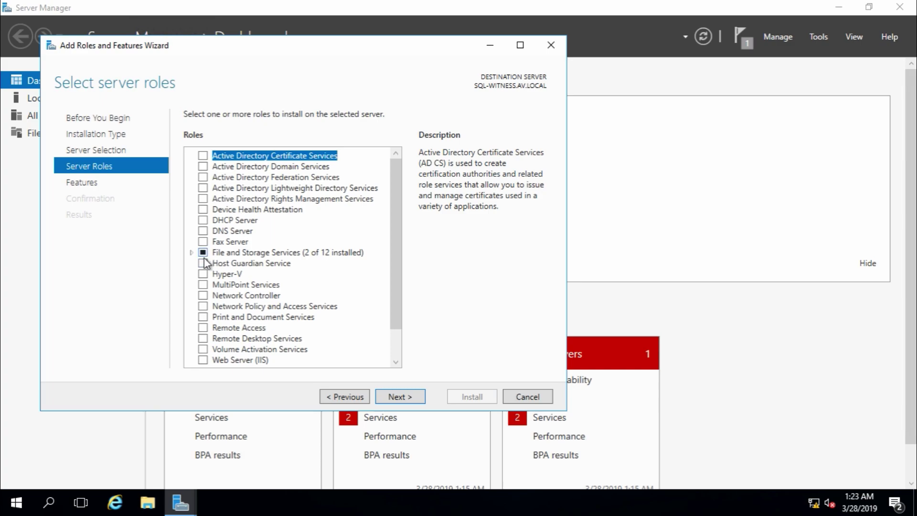
Select the iSCSI Target Server role under File and iSCSI Services.
{"action": "left_click", "coordinate": [191, 252]}
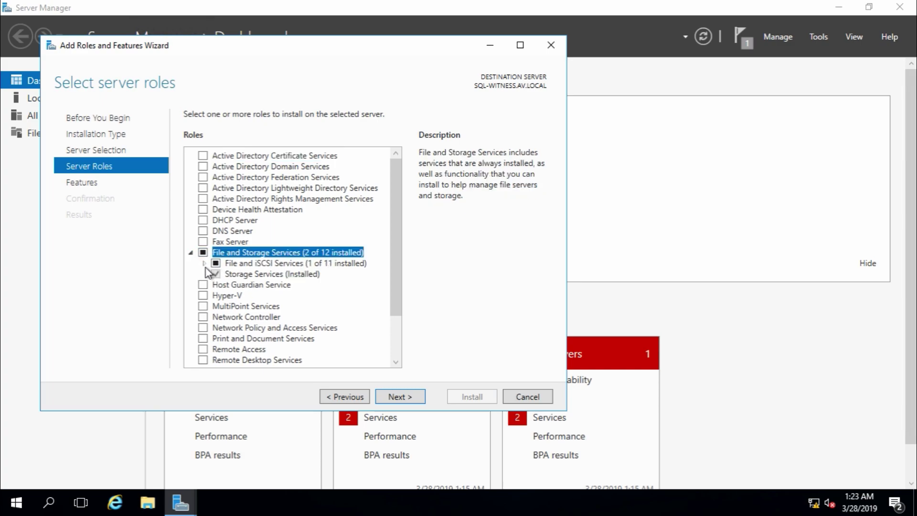
{"action": "left_click", "coordinate": [204, 263]}
{"action": "scroll", "coordinate": [253, 312], "scroll_direction": "down", "scroll_amount": 2}
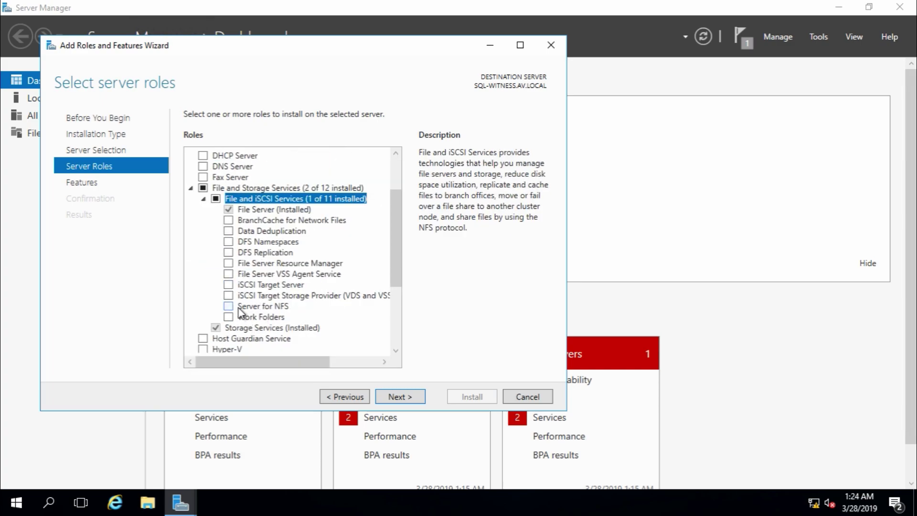
{"action": "left_click", "coordinate": [230, 286]}
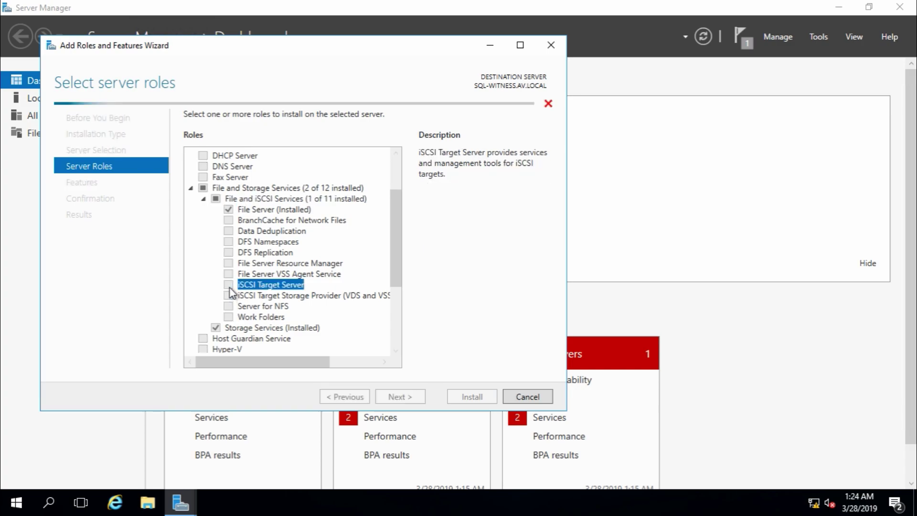
{"action": "left_click", "coordinate": [399, 397]}
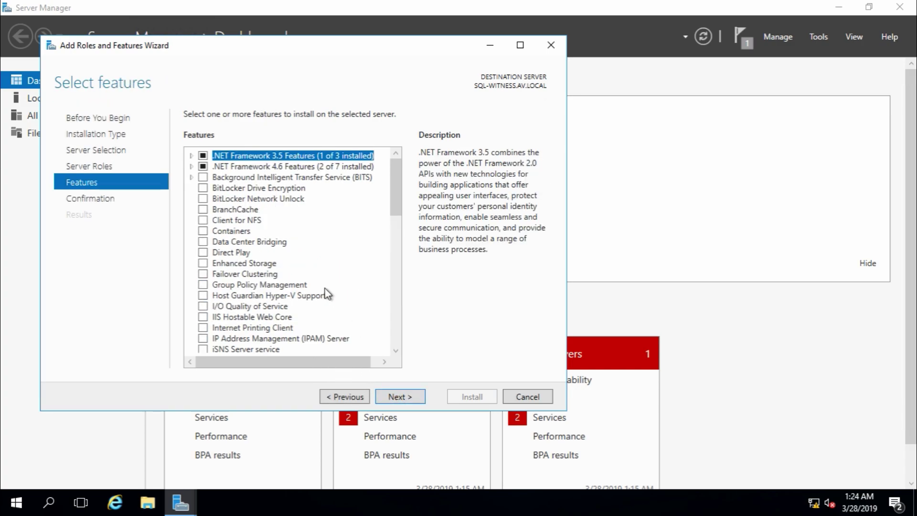
Add the Failover Clustering feature, allow automatic restart, and start the installation.
{"action": "left_click", "coordinate": [203, 274]}
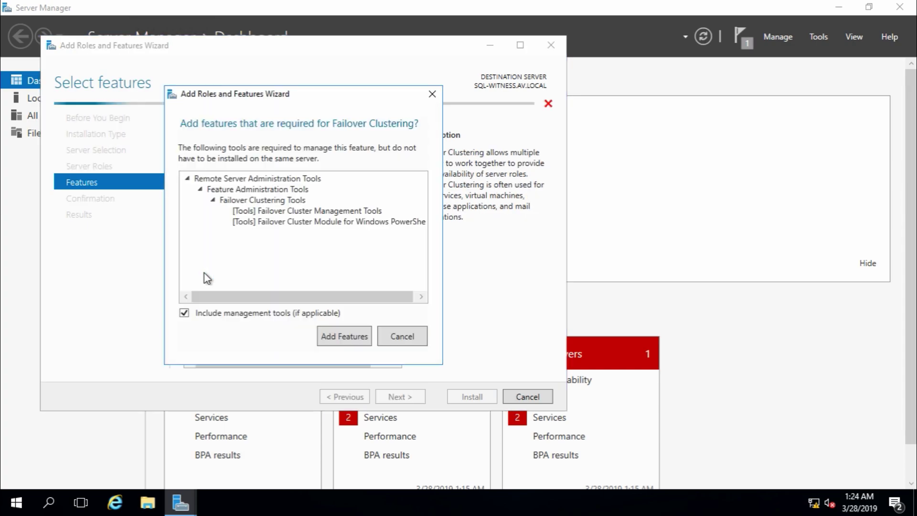
{"action": "left_click", "coordinate": [346, 332]}
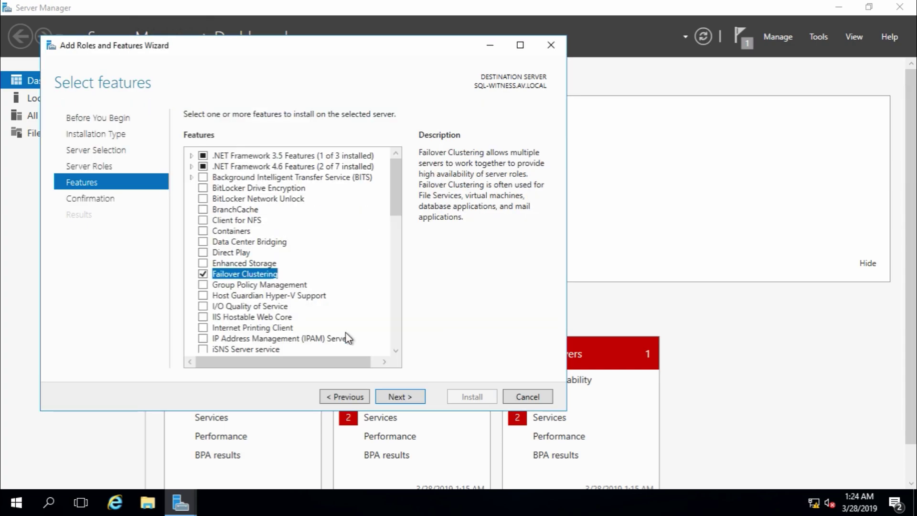
{"action": "scroll", "coordinate": [380, 286], "scroll_direction": "down", "scroll_amount": 1}
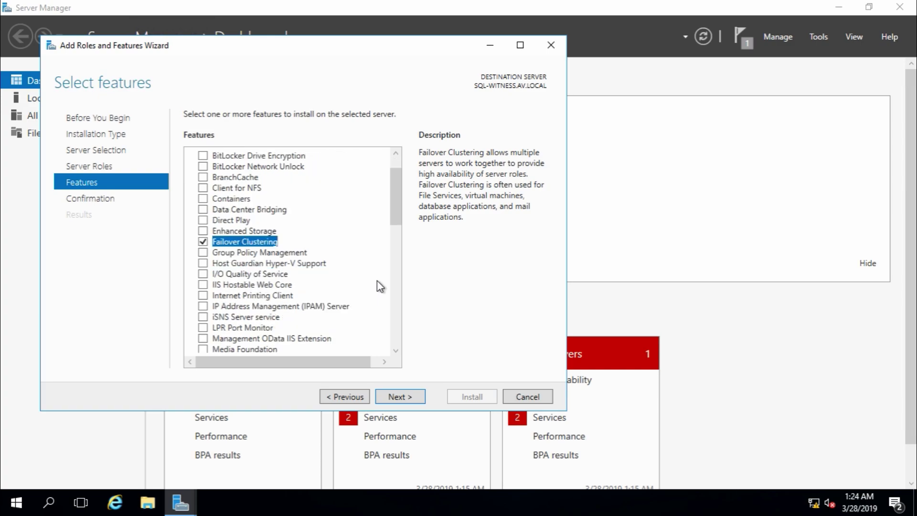
{"action": "scroll", "coordinate": [330, 331], "scroll_direction": "down", "scroll_amount": 1}
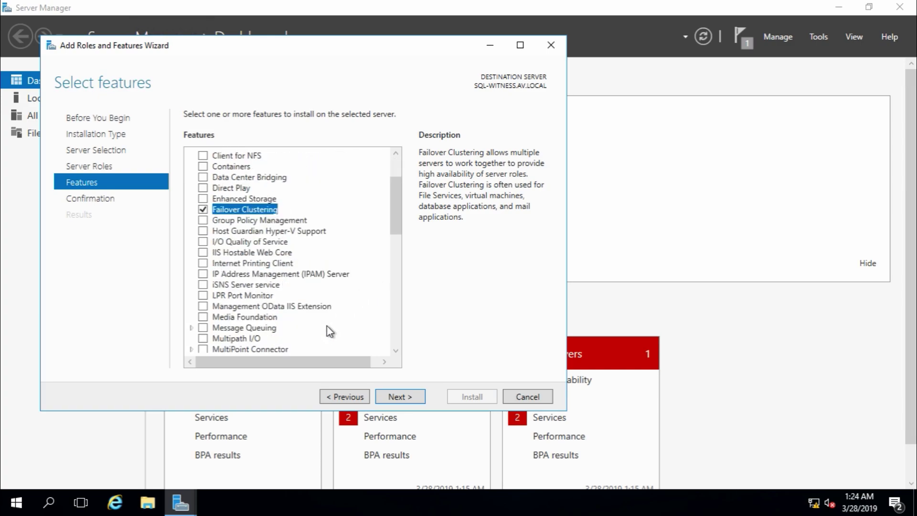
{"action": "left_click", "coordinate": [399, 396]}
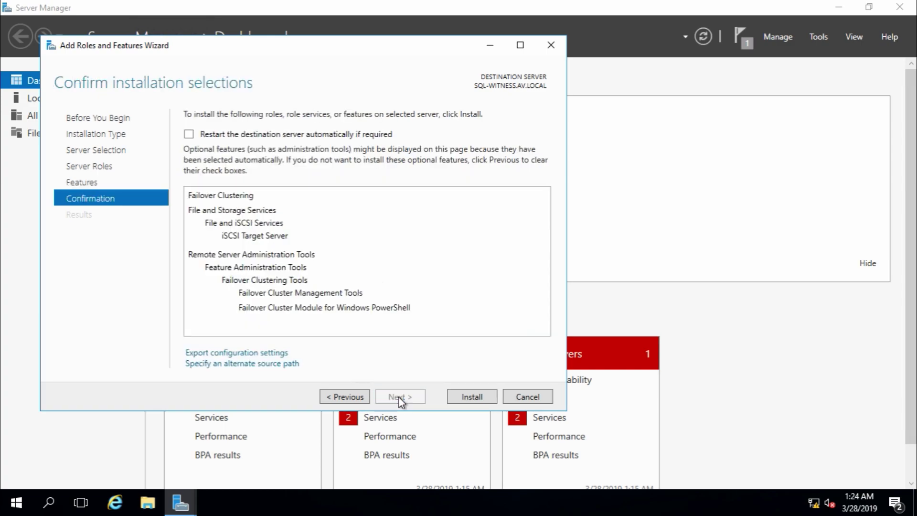
{"action": "left_click", "coordinate": [236, 136]}
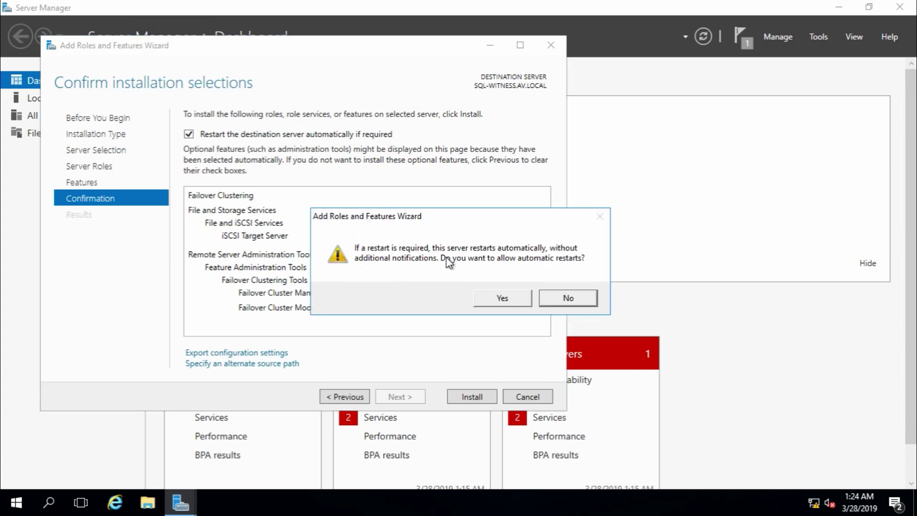
{"action": "left_click", "coordinate": [502, 299]}
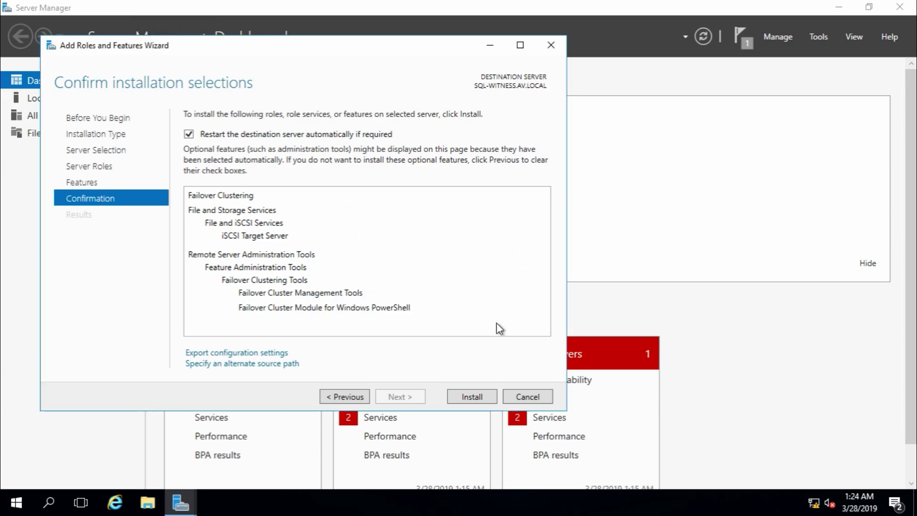
{"action": "left_click", "coordinate": [470, 397]}
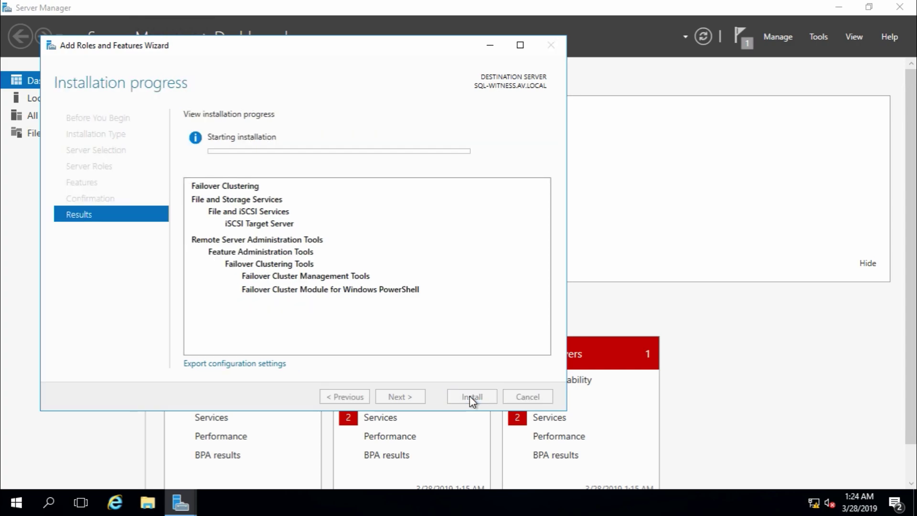
{"action": "mouse_move", "coordinate": [496, 5]}
{"action": "left_click", "coordinate": [592, 8]}
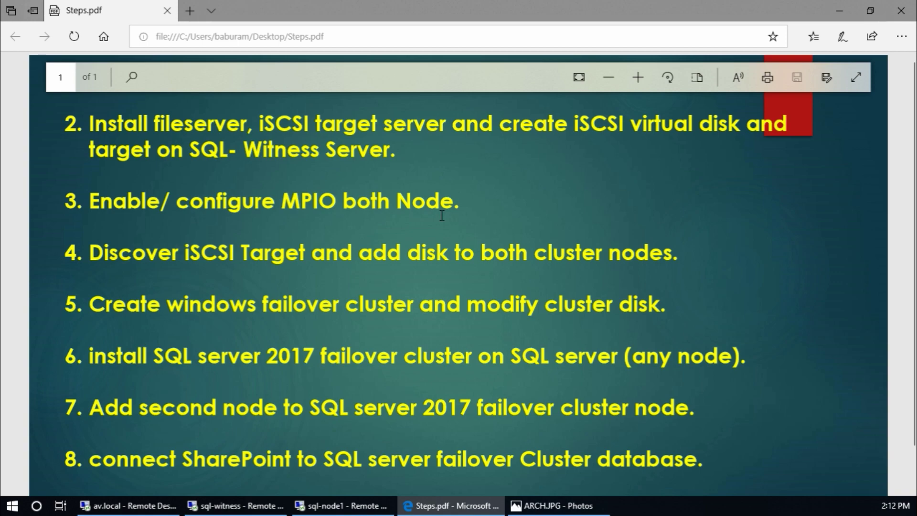
Bring the sql-node1 Remote Desktop session to the front.
{"action": "left_click", "coordinate": [351, 504]}
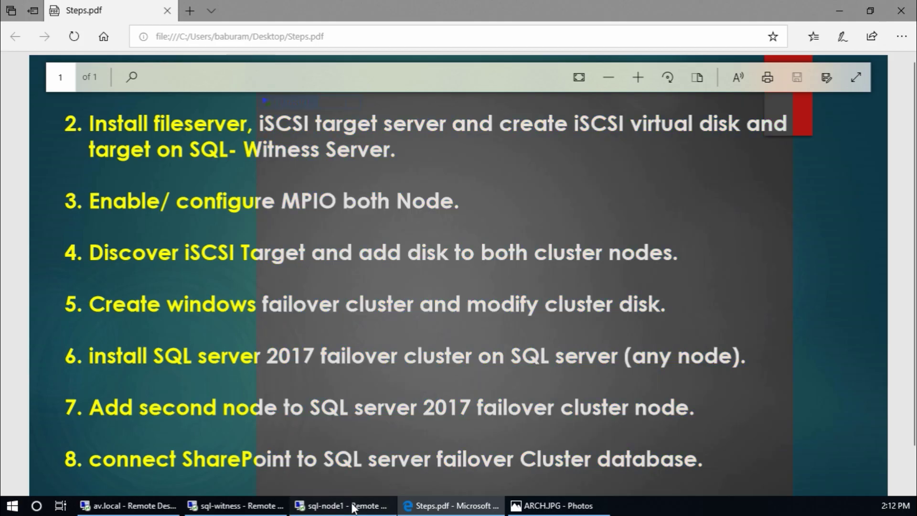
On sql-node1, add MPIO support for iSCSI devices and accept the reboot.
{"action": "left_click", "coordinate": [818, 36]}
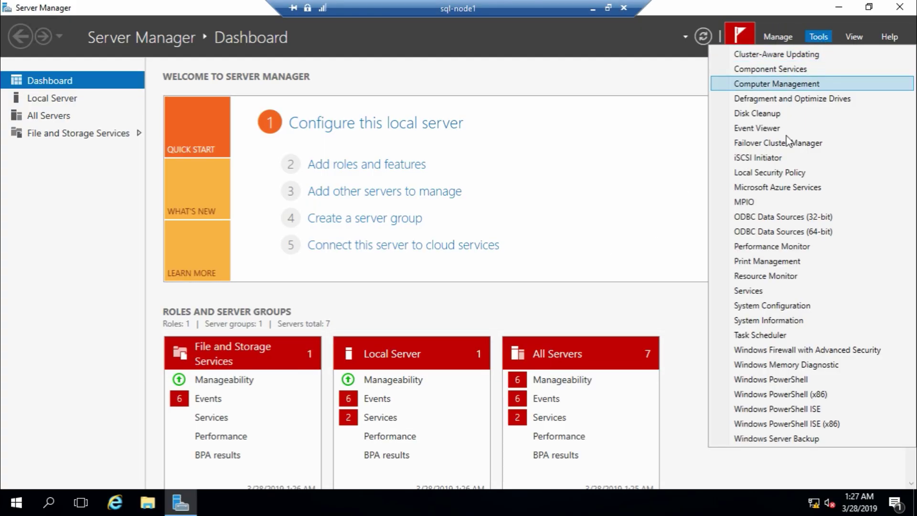
{"action": "left_click", "coordinate": [764, 201]}
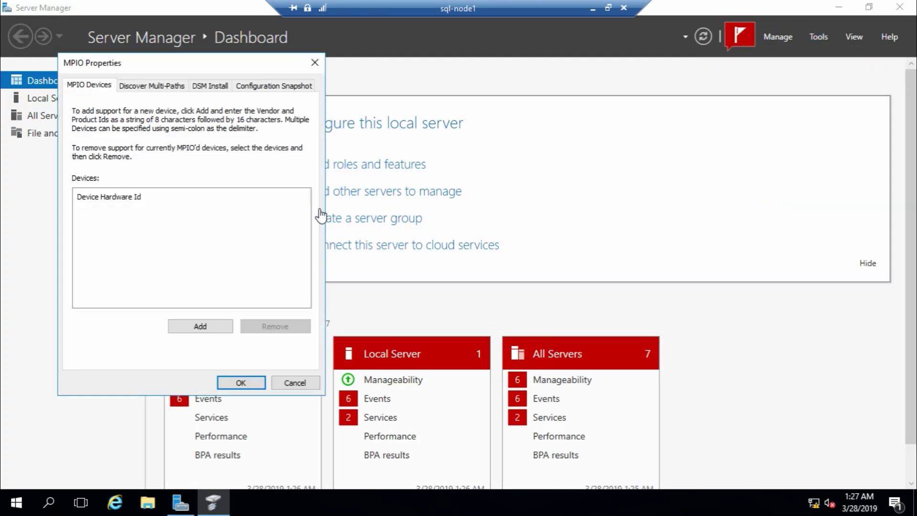
{"action": "left_click", "coordinate": [175, 88]}
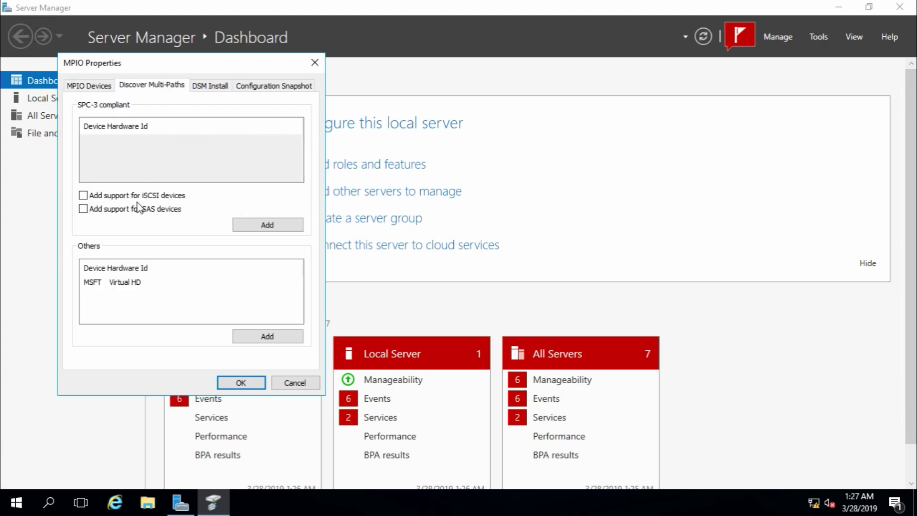
{"action": "left_click", "coordinate": [138, 197]}
{"action": "left_click", "coordinate": [258, 225]}
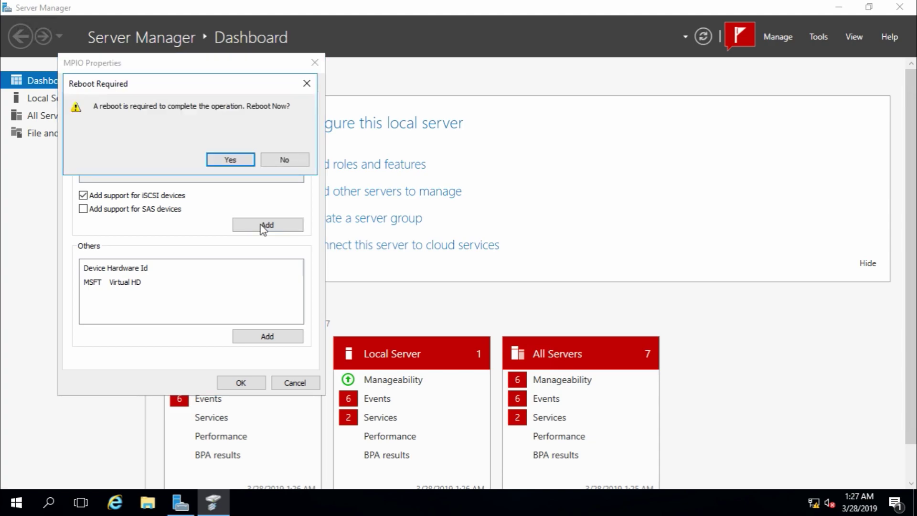
{"action": "left_click", "coordinate": [229, 159]}
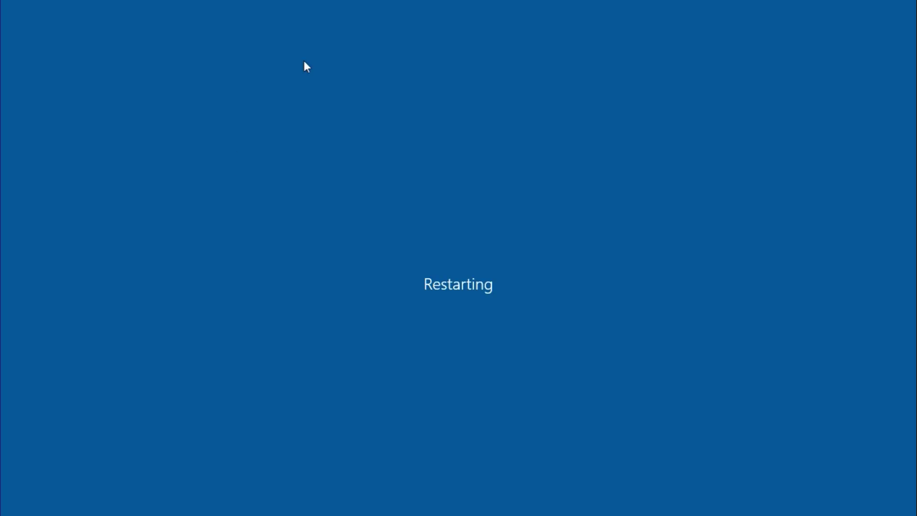
{"action": "mouse_move", "coordinate": [417, 4]}
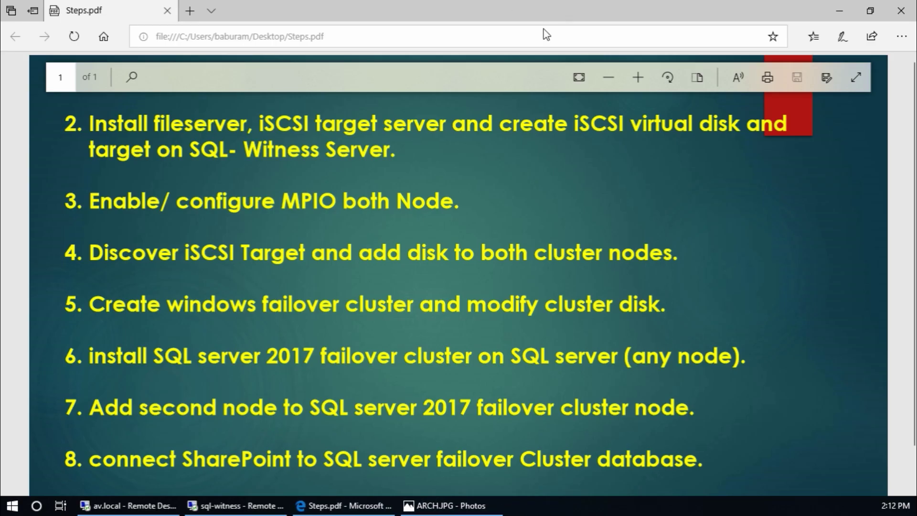
{"action": "left_click", "coordinate": [470, 400]}
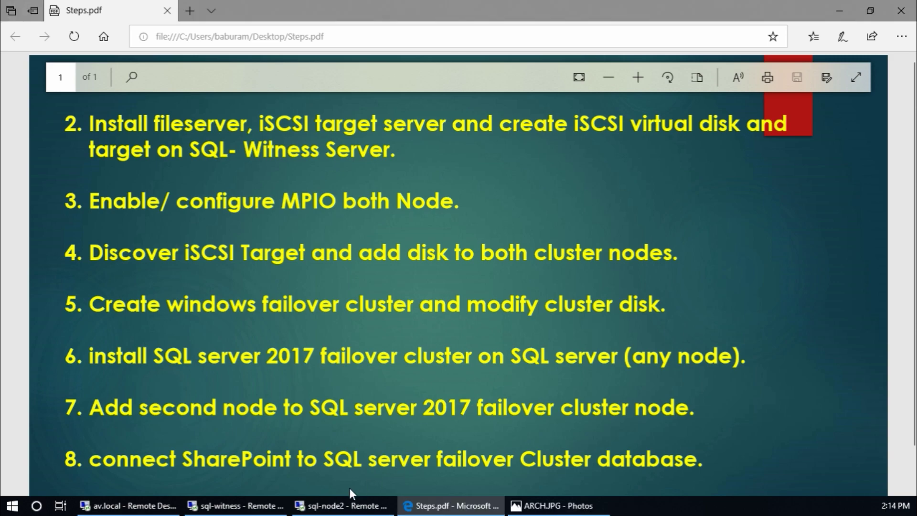
On sql-node2, add MPIO support for iSCSI devices and reboot to apply it.
{"action": "left_click", "coordinate": [353, 507]}
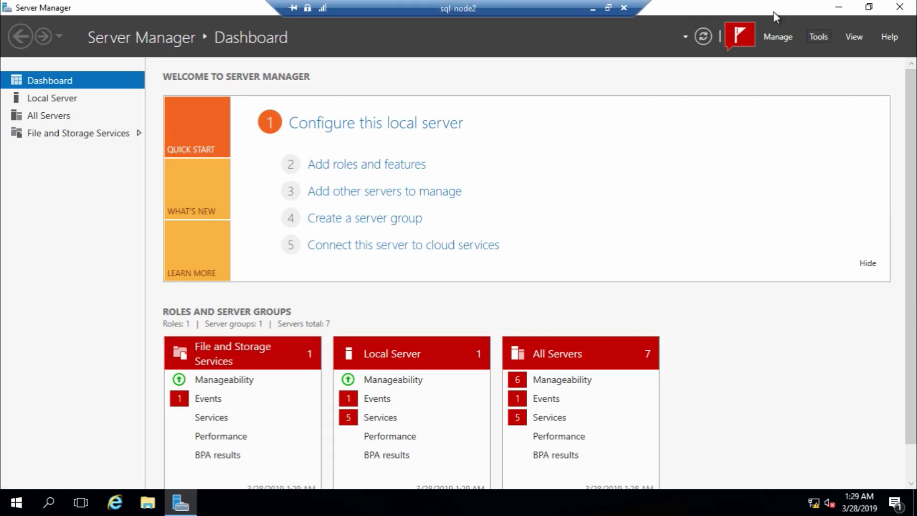
{"action": "left_click", "coordinate": [818, 39]}
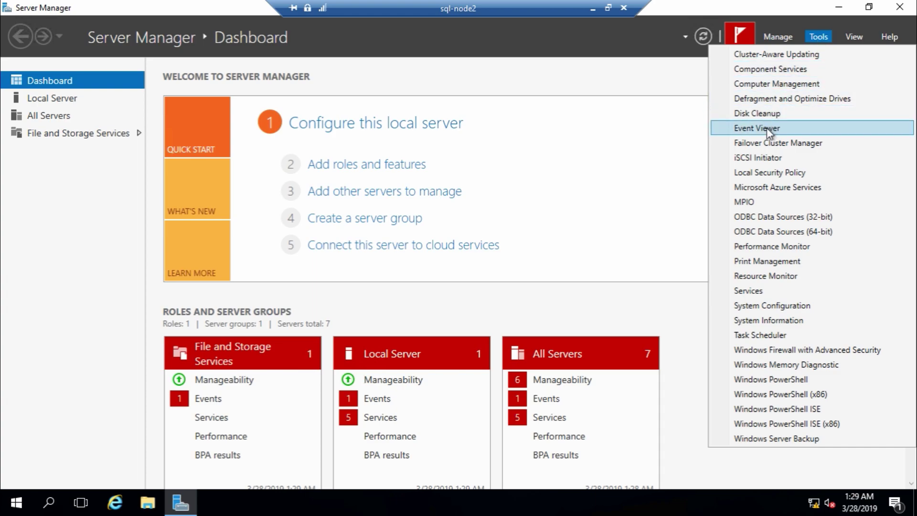
{"action": "left_click", "coordinate": [746, 204]}
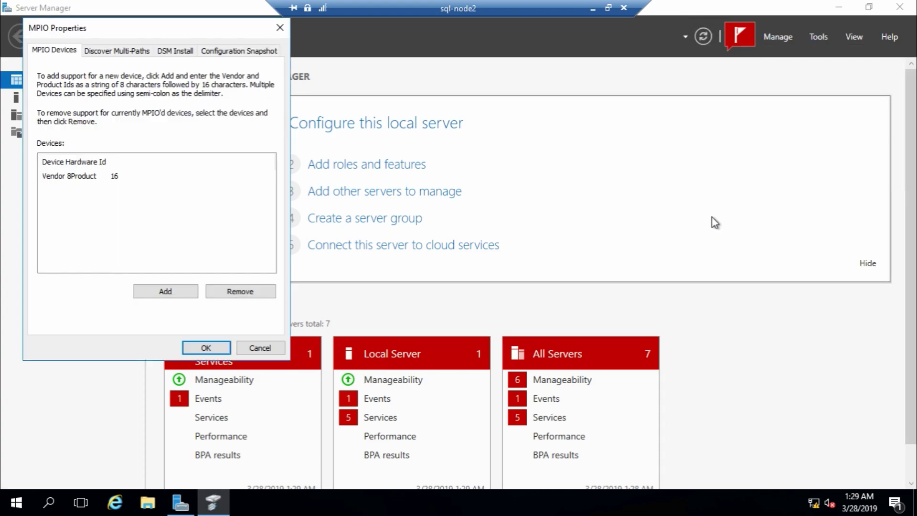
{"action": "left_click", "coordinate": [114, 52]}
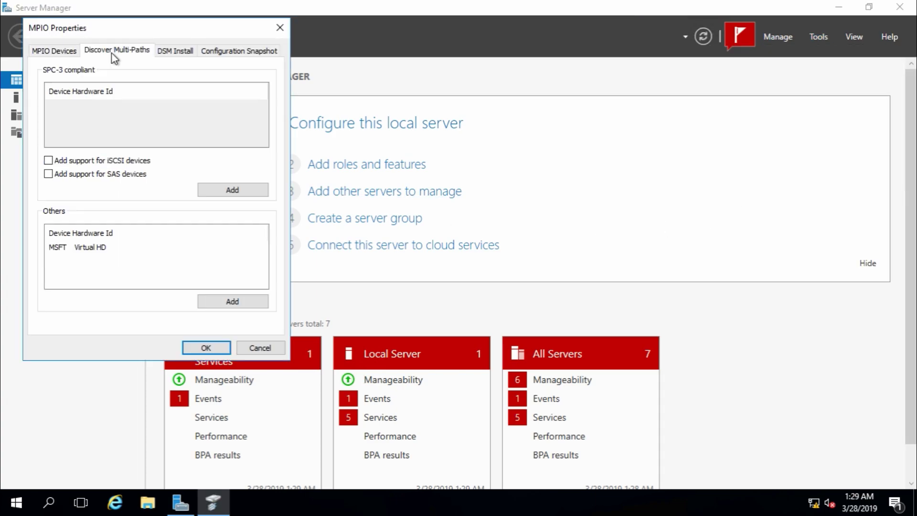
{"action": "left_click", "coordinate": [89, 164]}
{"action": "left_click", "coordinate": [232, 190]}
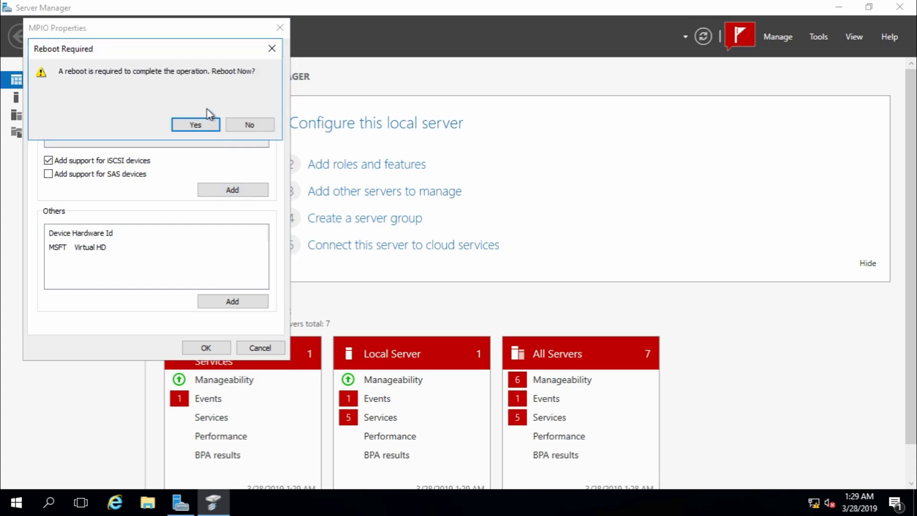
{"action": "left_click", "coordinate": [199, 125]}
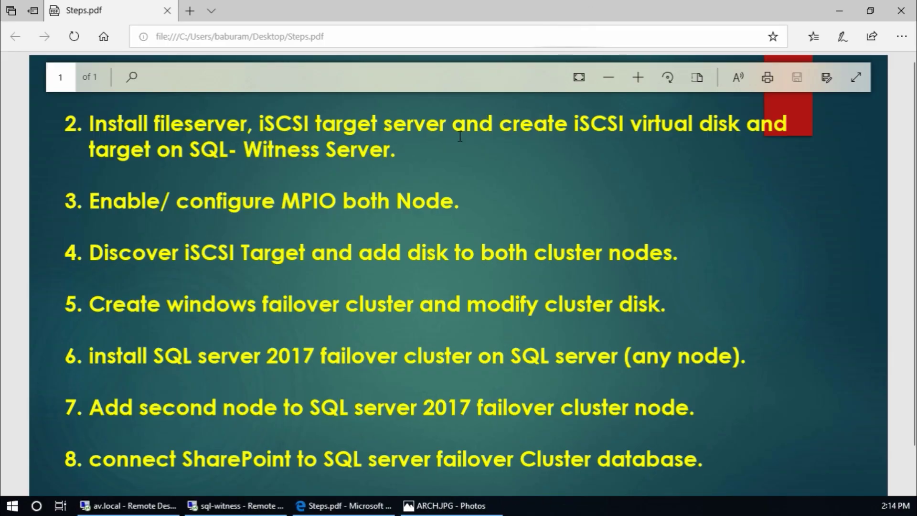
Review step 2 in the Steps.pdf list.
{"action": "left_click", "coordinate": [72, 123]}
{"action": "left_click_drag", "start_coordinate": [72, 122], "coordinate": [65, 124]}
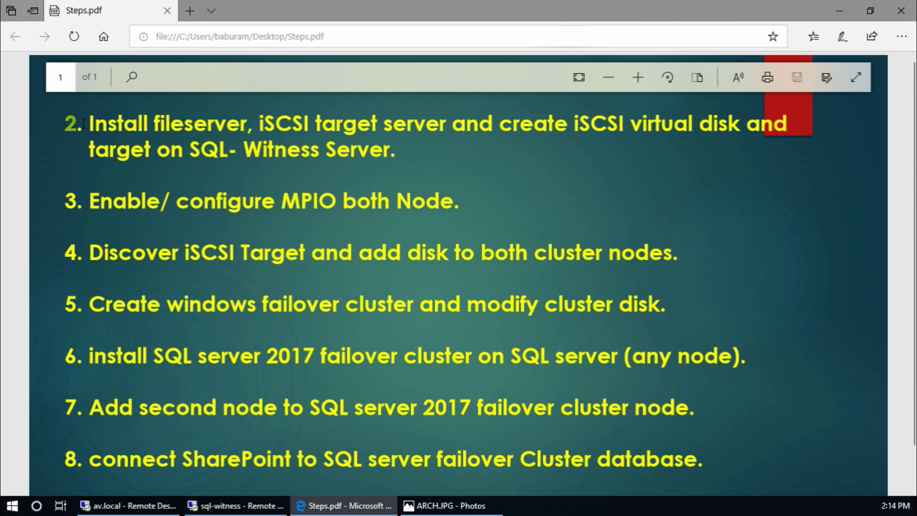
{"action": "left_click", "coordinate": [193, 121]}
On sql-witness, launch the New iSCSI Virtual Disk Wizard for SQL-WITNESS and open File Explorer.
{"action": "left_click", "coordinate": [234, 508]}
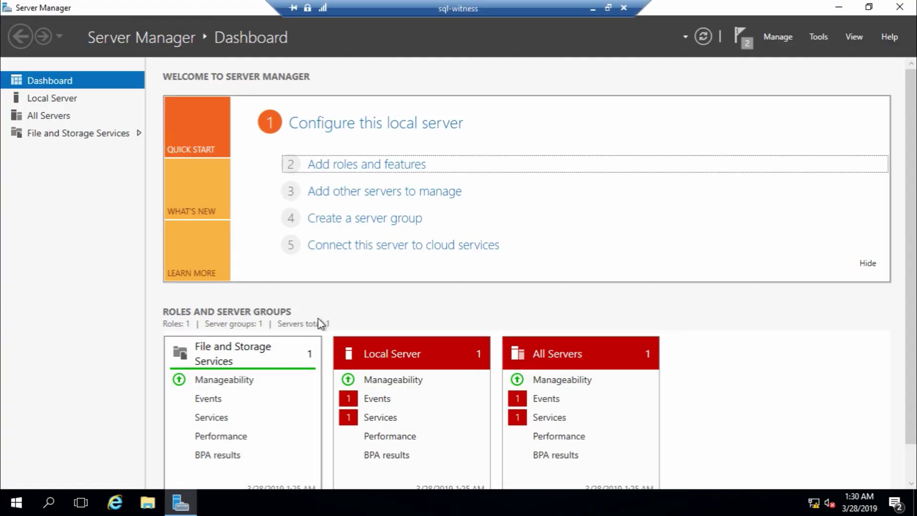
{"action": "left_click", "coordinate": [88, 134]}
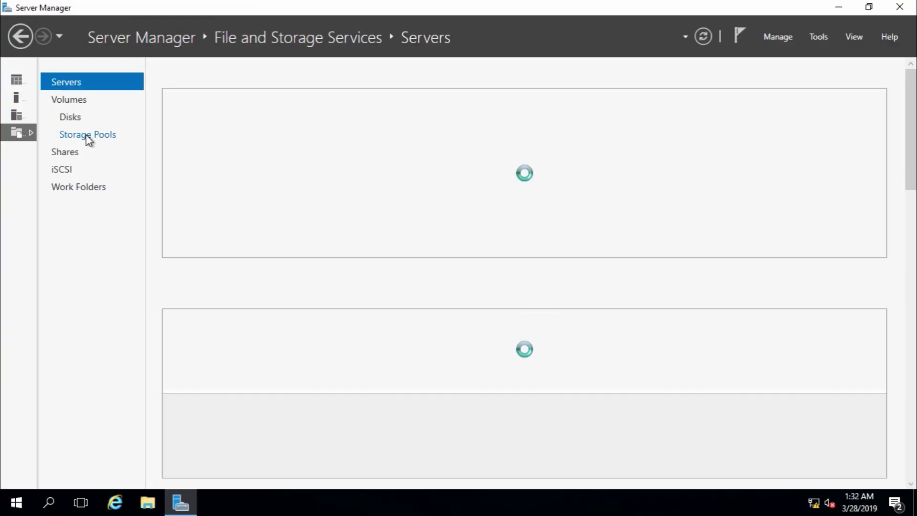
{"action": "left_click", "coordinate": [67, 170]}
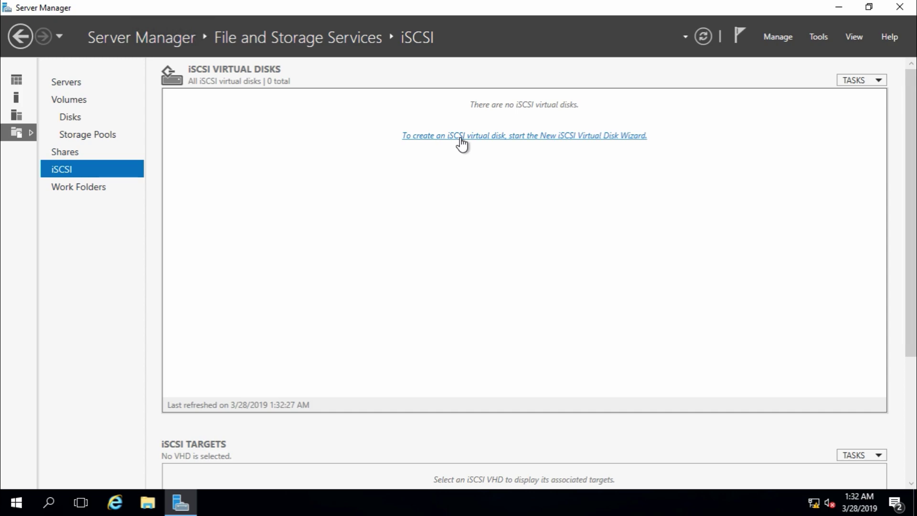
{"action": "left_click", "coordinate": [460, 138]}
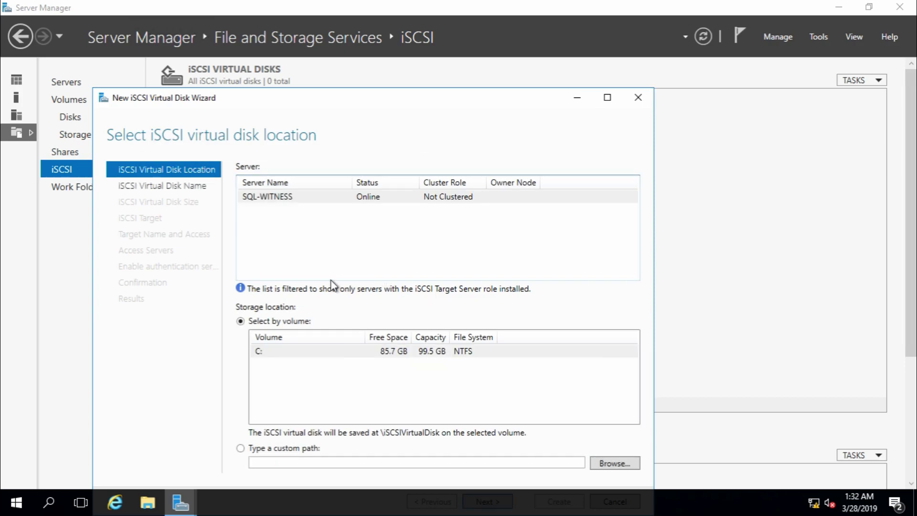
{"action": "left_click", "coordinate": [294, 196]}
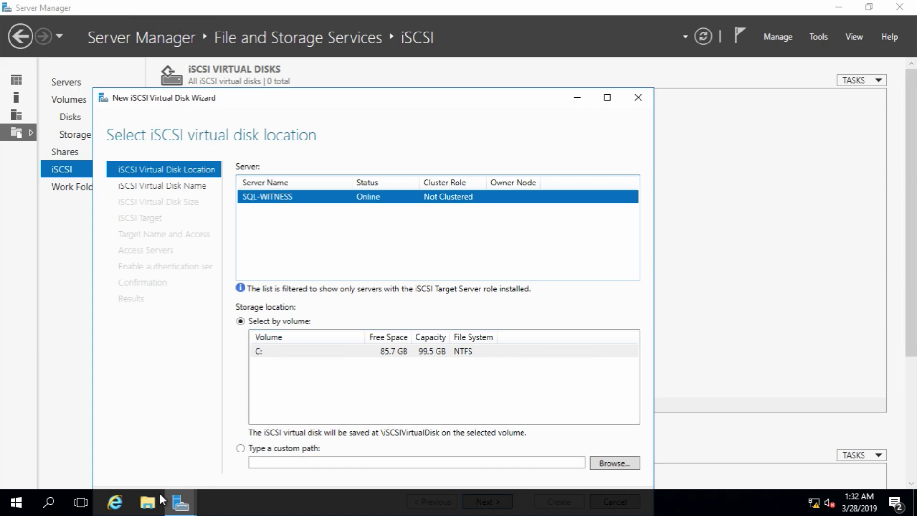
{"action": "left_click", "coordinate": [148, 501]}
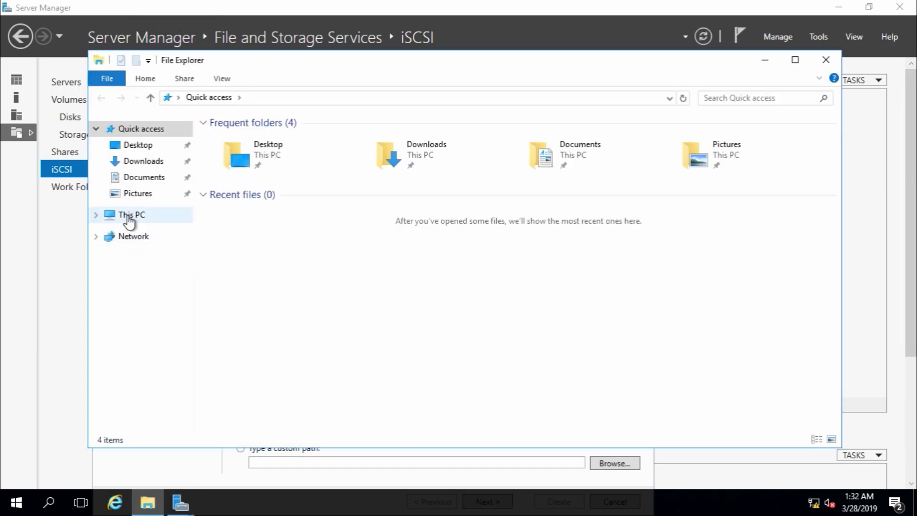
Create a new folder named iSCSI at the root of Local Disk (C:).
{"action": "left_click", "coordinate": [128, 216]}
{"action": "double_click", "coordinate": [447, 246]}
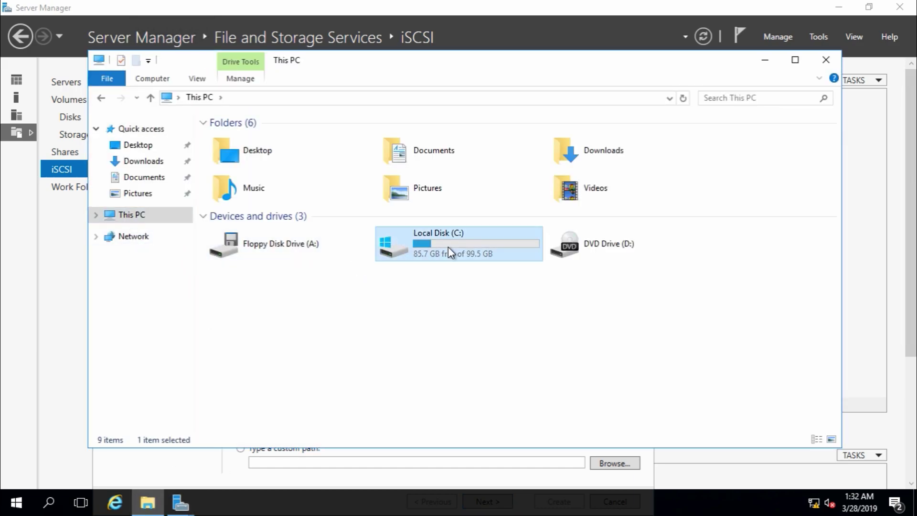
{"action": "right_click", "coordinate": [319, 295]}
{"action": "mouse_move", "coordinate": [430, 437]}
{"action": "left_click", "coordinate": [506, 437]}
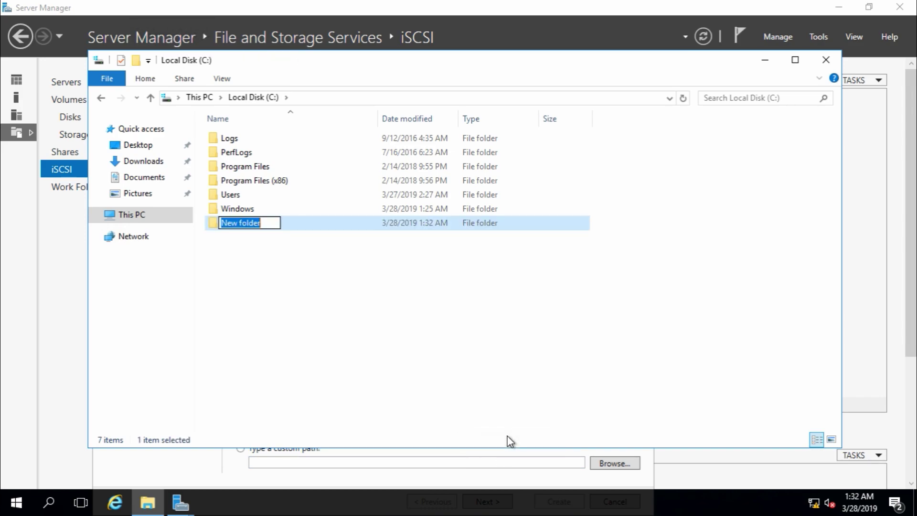
{"action": "type", "text": "I"}
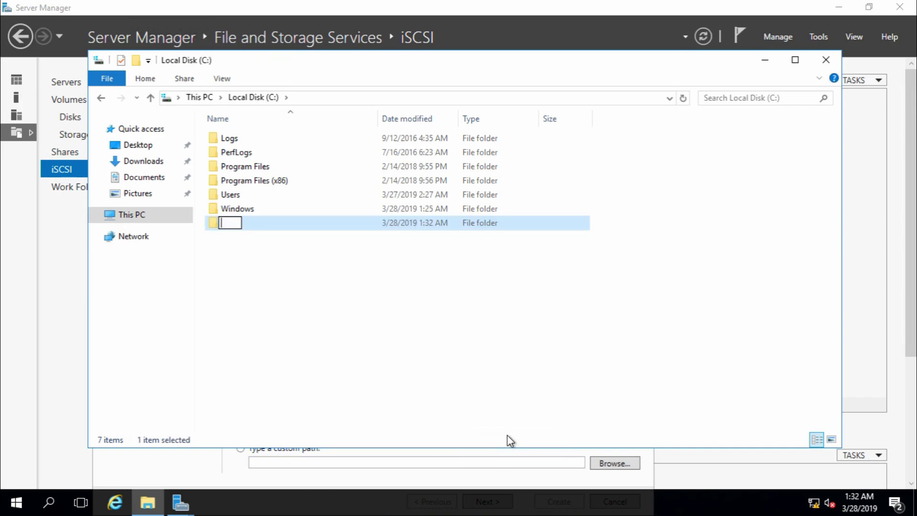
{"action": "type", "text": "SCSI"}
{"action": "key", "text": "Return"}
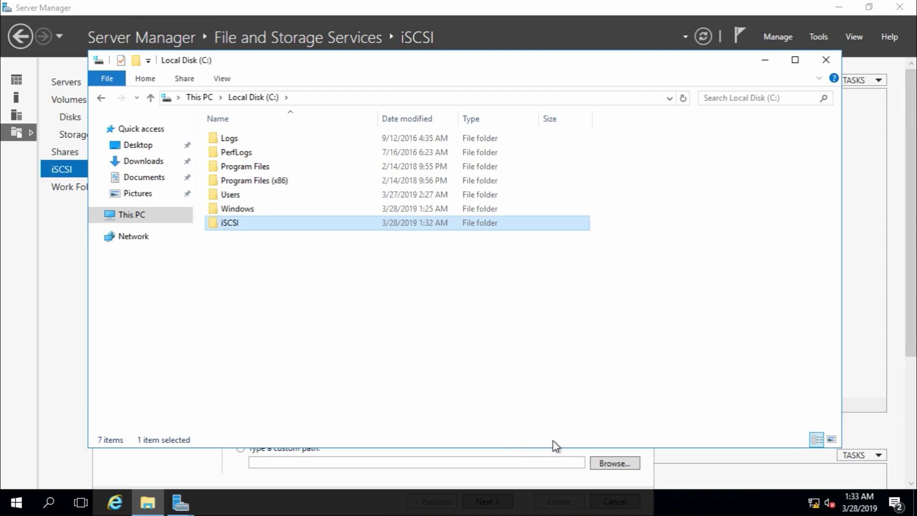
Store the new iSCSI virtual disk at the custom path C:\iscsi.
{"action": "left_click", "coordinate": [825, 59]}
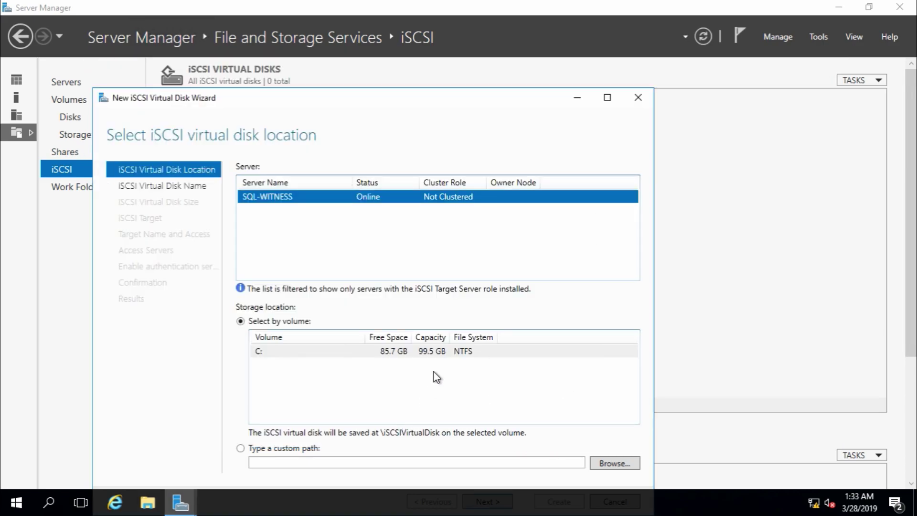
{"action": "left_click", "coordinate": [307, 452]}
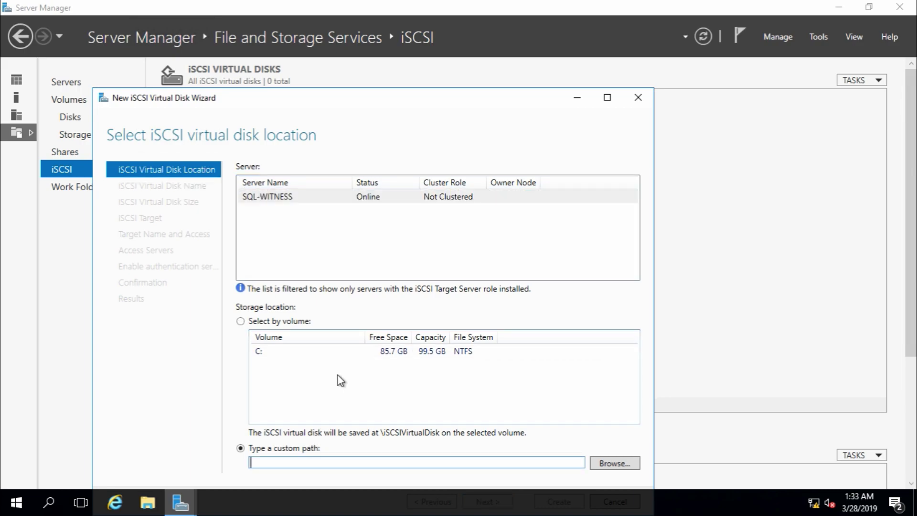
{"action": "left_click", "coordinate": [610, 462]}
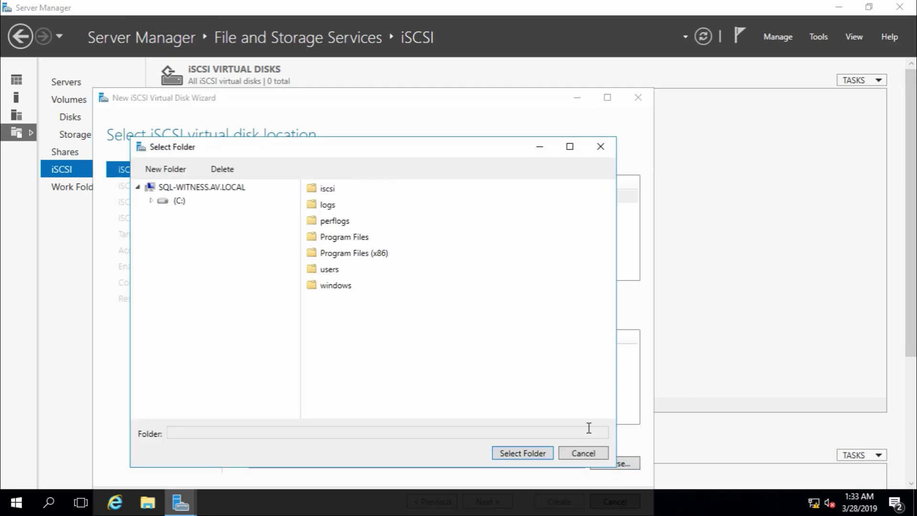
{"action": "left_click", "coordinate": [338, 197]}
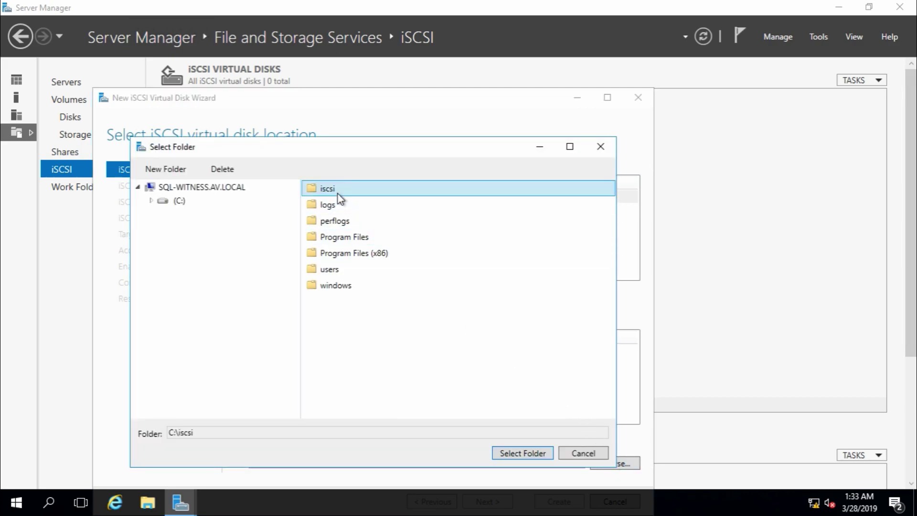
{"action": "left_click", "coordinate": [515, 454]}
{"action": "left_click_drag", "start_coordinate": [539, 98], "coordinate": [563, 45]}
{"action": "left_click", "coordinate": [516, 450]}
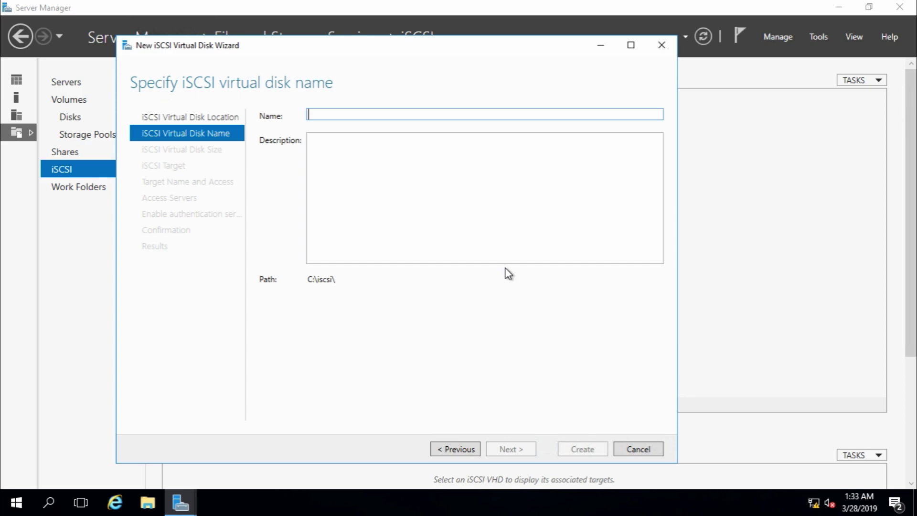
Name the disk WitnessDisk, size it 1 GB, and choose a new iSCSI target.
{"action": "type", "text": "W"}
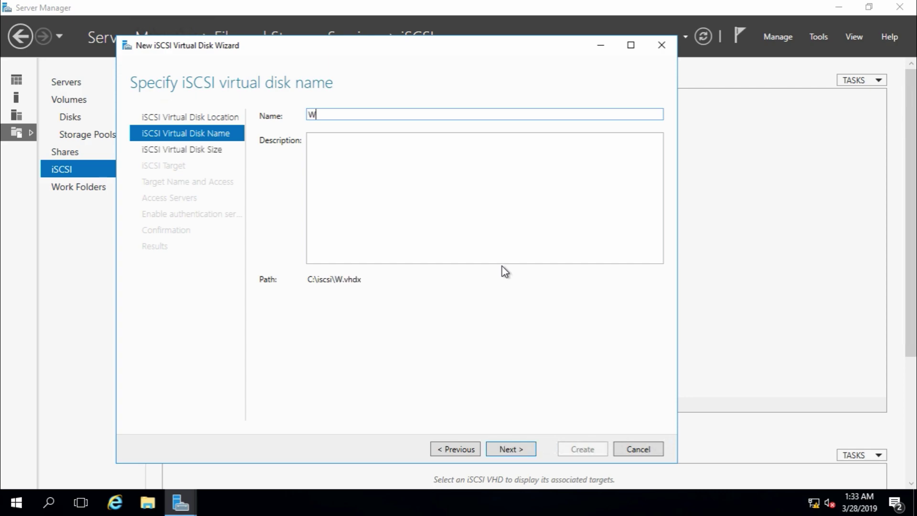
{"action": "type", "text": "itnessDisk"}
{"action": "left_click", "coordinate": [510, 449]}
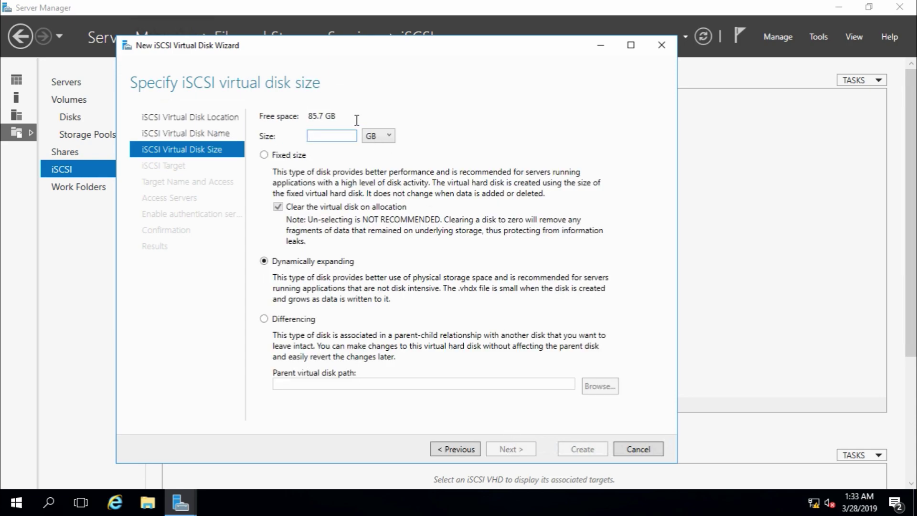
{"action": "type", "text": "1"}
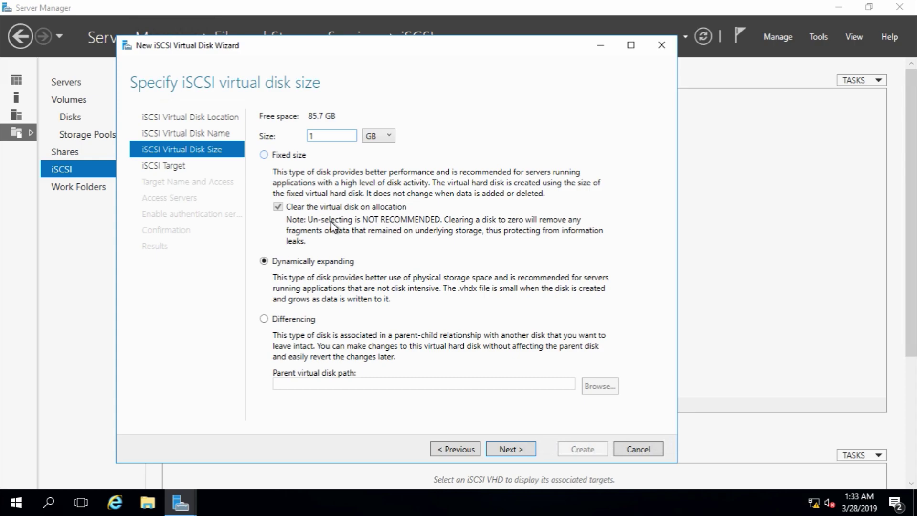
{"action": "left_click", "coordinate": [524, 458]}
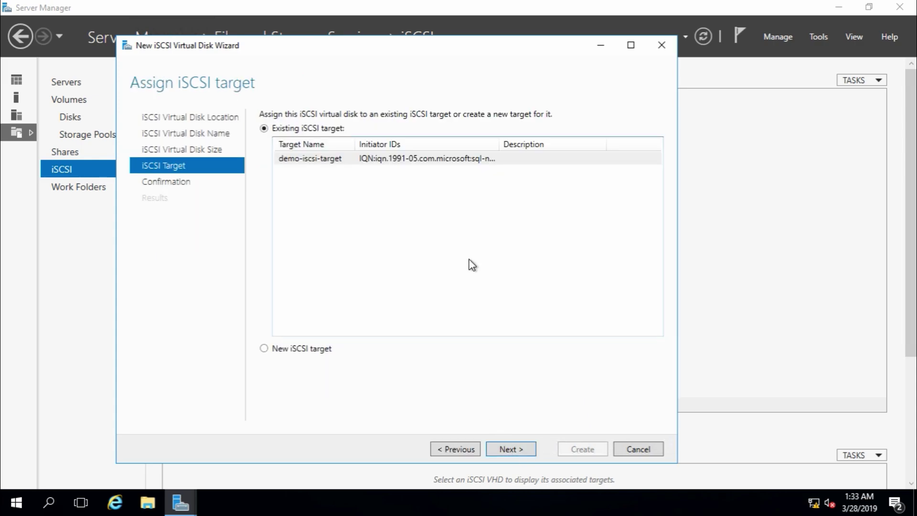
{"action": "left_click", "coordinate": [331, 162]}
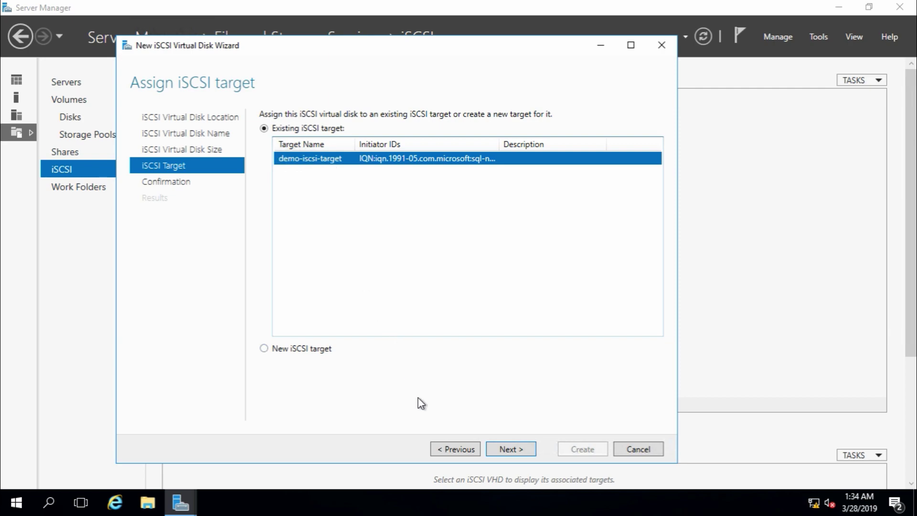
{"action": "left_click", "coordinate": [308, 350]}
Name the new iSCSI target 'Bobsie-IiSCSI-Tar'.
{"action": "left_click", "coordinate": [511, 453]}
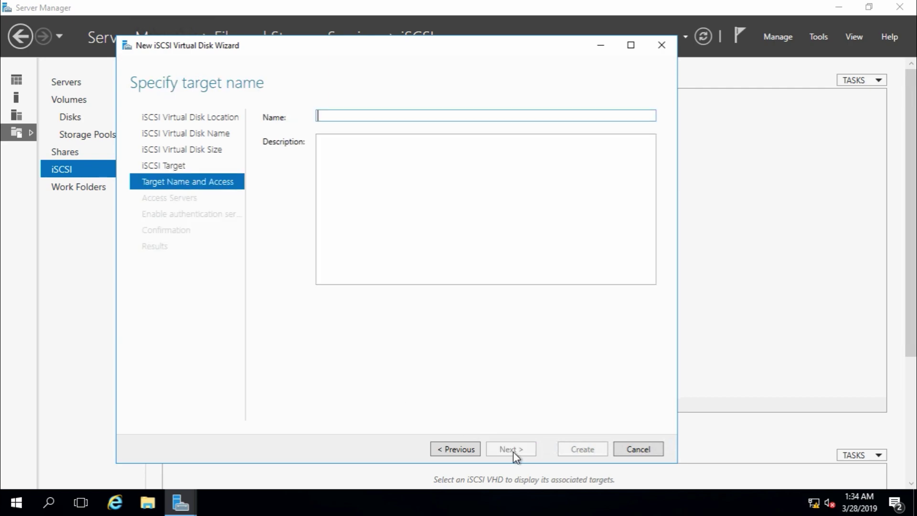
{"action": "type", "text": "Bobsie"}
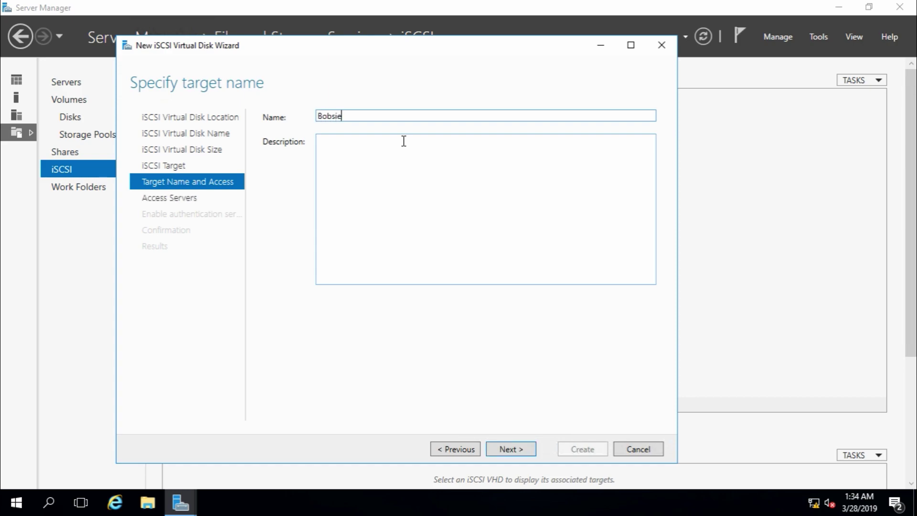
{"action": "type", "text": "-"}
{"action": "type", "text": "I"}
{"action": "type", "text": "iSCSI"}
{"action": "type", "text": "-Target"}
{"action": "left_click", "coordinate": [521, 452]}
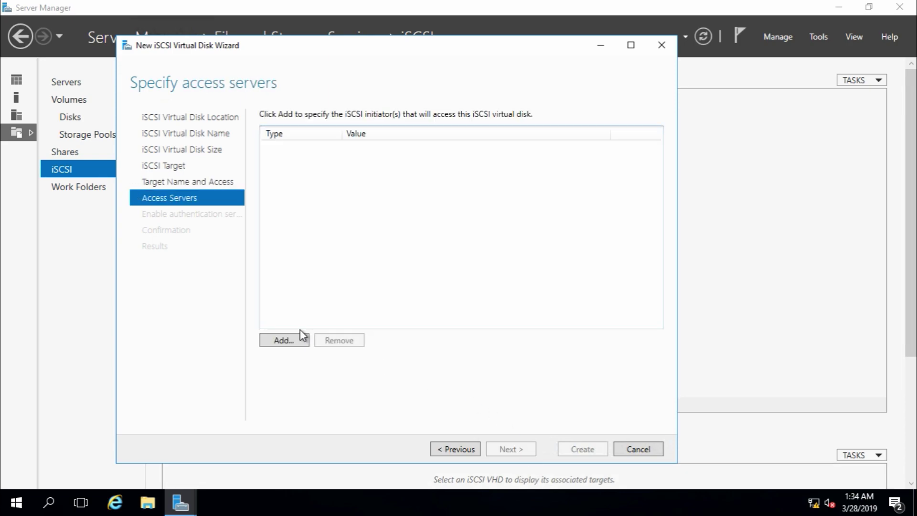
Add SQL-NODE1 as an allowed initiator by searching the directory for 'sql'.
{"action": "left_click", "coordinate": [285, 340]}
{"action": "left_click", "coordinate": [359, 44]}
{"action": "left_click", "coordinate": [292, 341]}
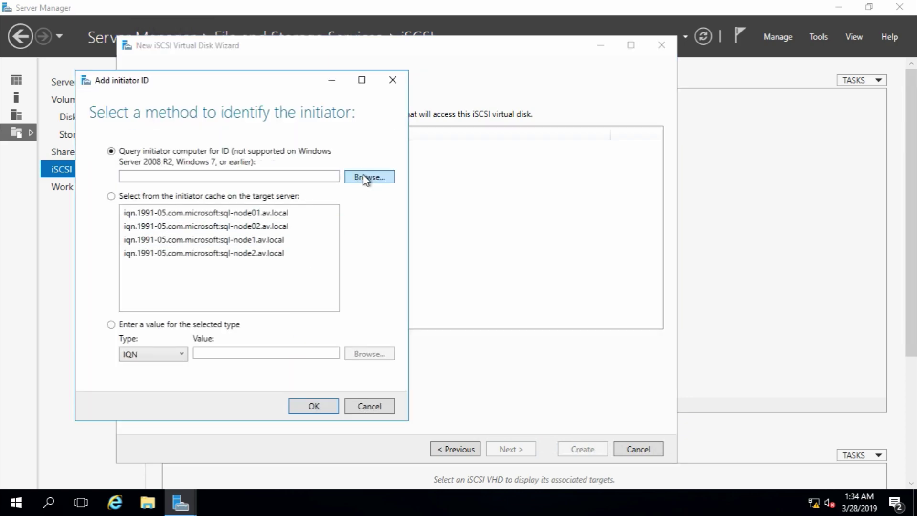
{"action": "left_click", "coordinate": [367, 177]}
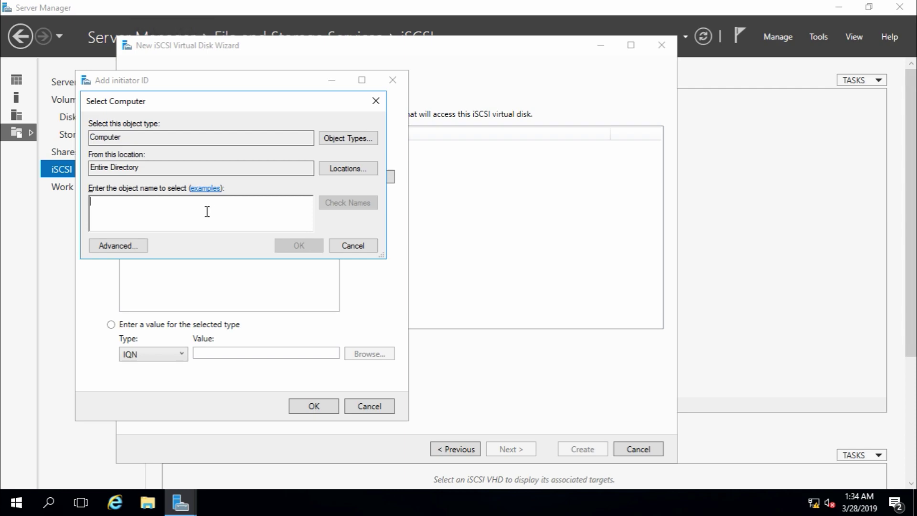
{"action": "type", "text": "s"}
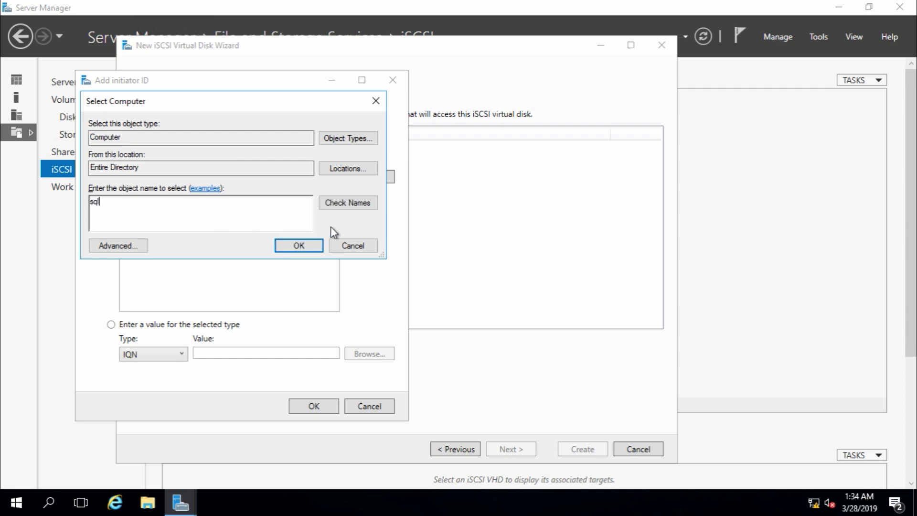
{"action": "type", "text": "ql"}
{"action": "left_click", "coordinate": [344, 203]}
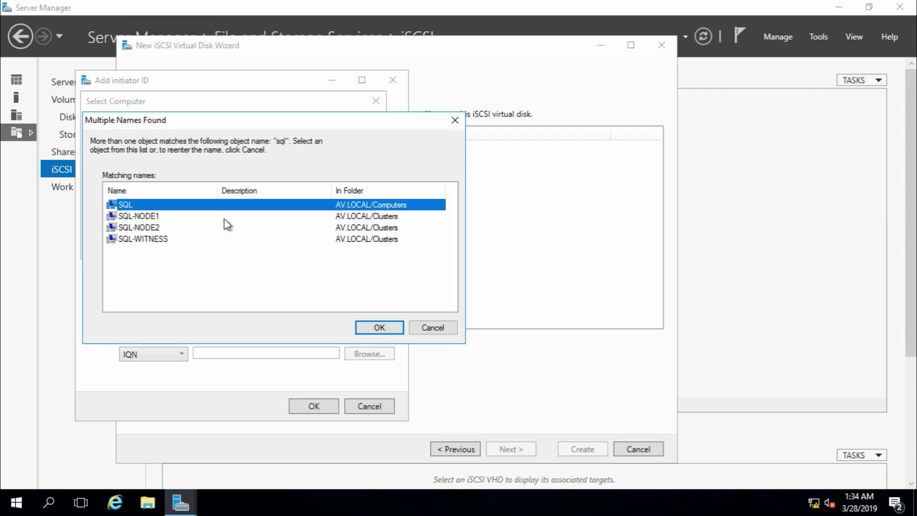
{"action": "left_click", "coordinate": [153, 217]}
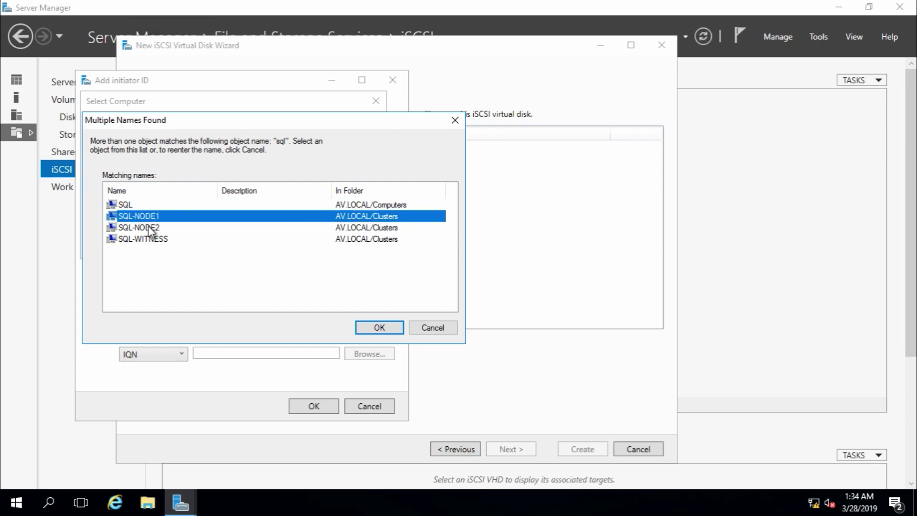
{"action": "left_click", "coordinate": [151, 229]}
{"action": "left_click", "coordinate": [151, 216]}
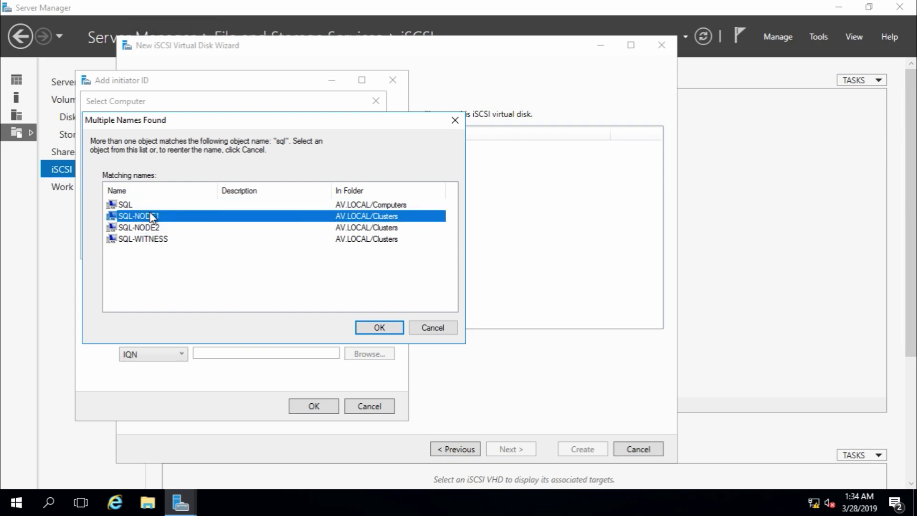
{"action": "left_click", "coordinate": [389, 330]}
{"action": "left_click", "coordinate": [299, 246]}
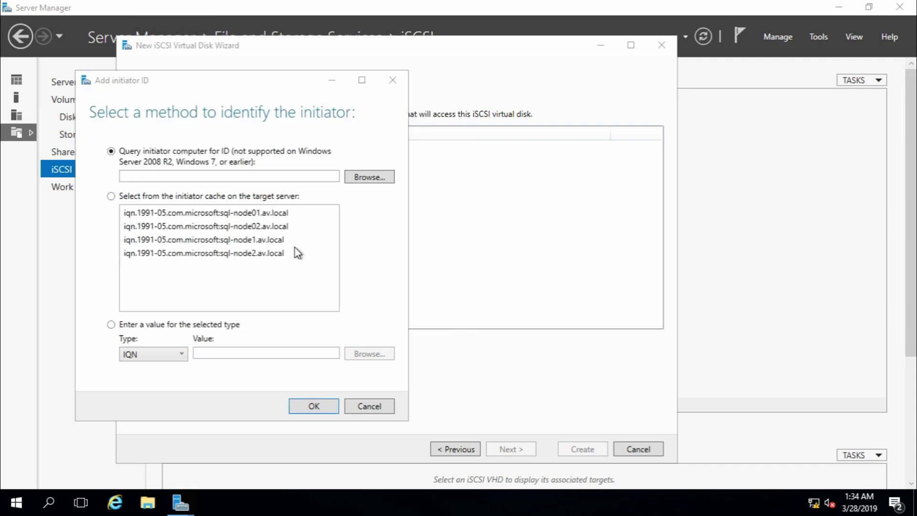
{"action": "left_click", "coordinate": [313, 405]}
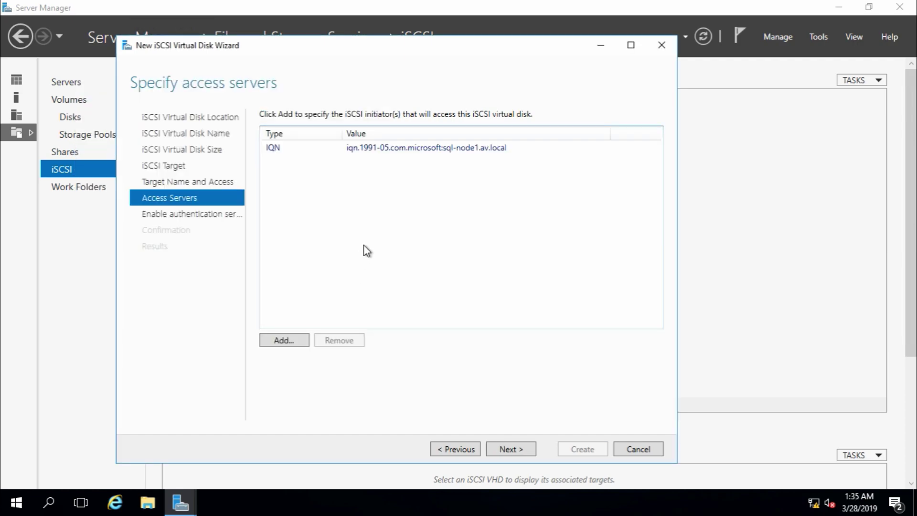
Add SQL-NODE2 as a second allowed initiator.
{"action": "left_click", "coordinate": [281, 340]}
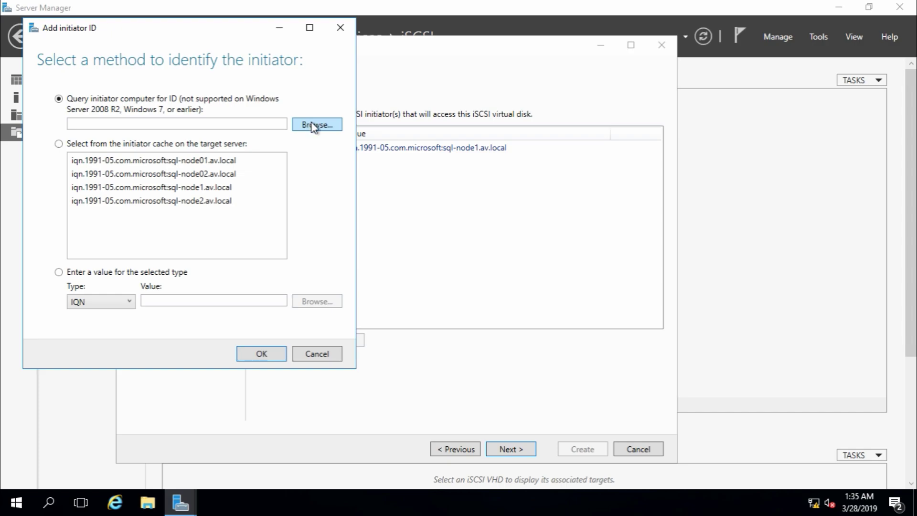
{"action": "left_click", "coordinate": [311, 125]}
{"action": "type", "text": "sql"}
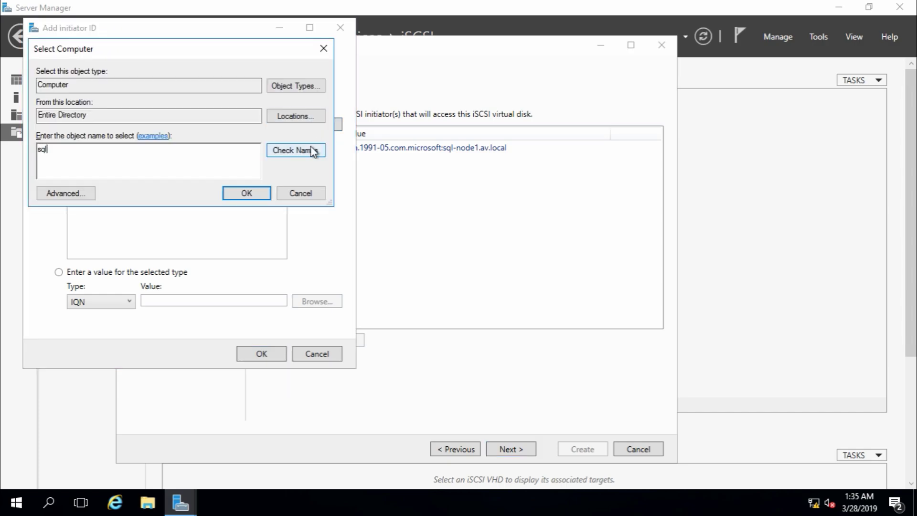
{"action": "left_click", "coordinate": [310, 150]}
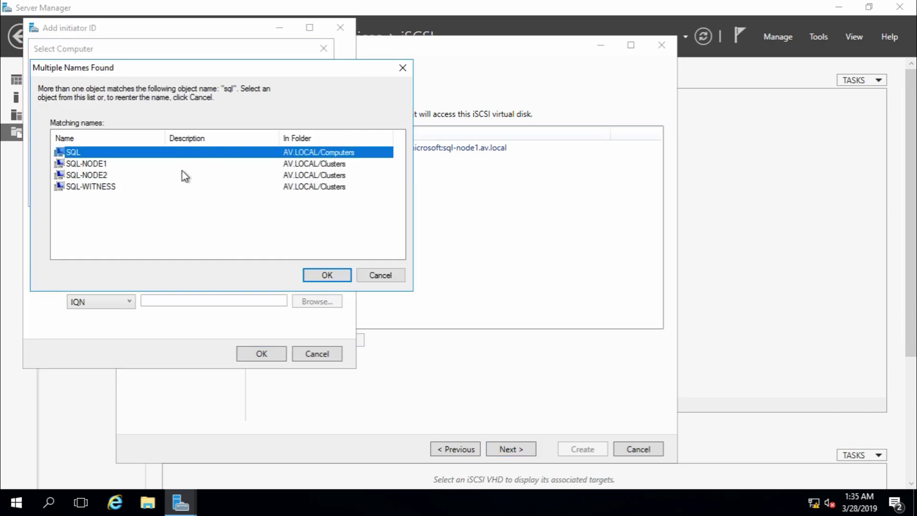
{"action": "left_click", "coordinate": [87, 175]}
{"action": "left_click", "coordinate": [329, 275]}
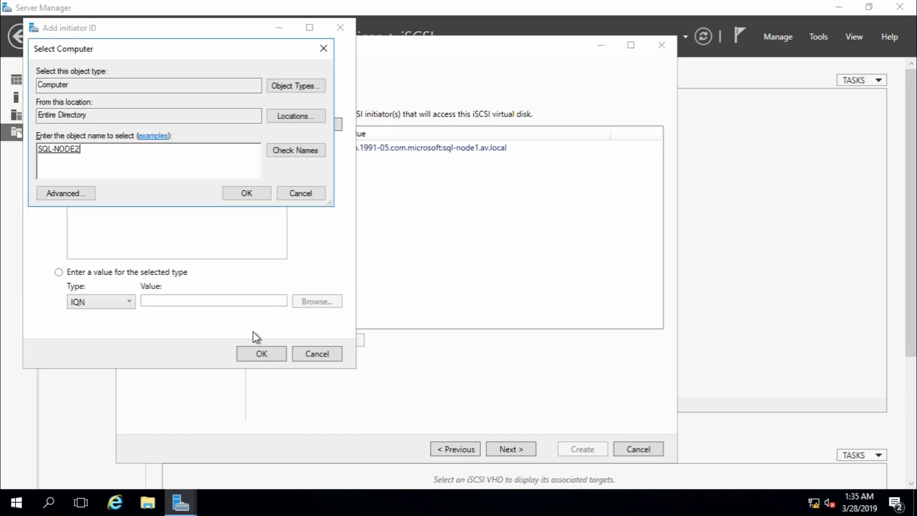
{"action": "left_click", "coordinate": [245, 193]}
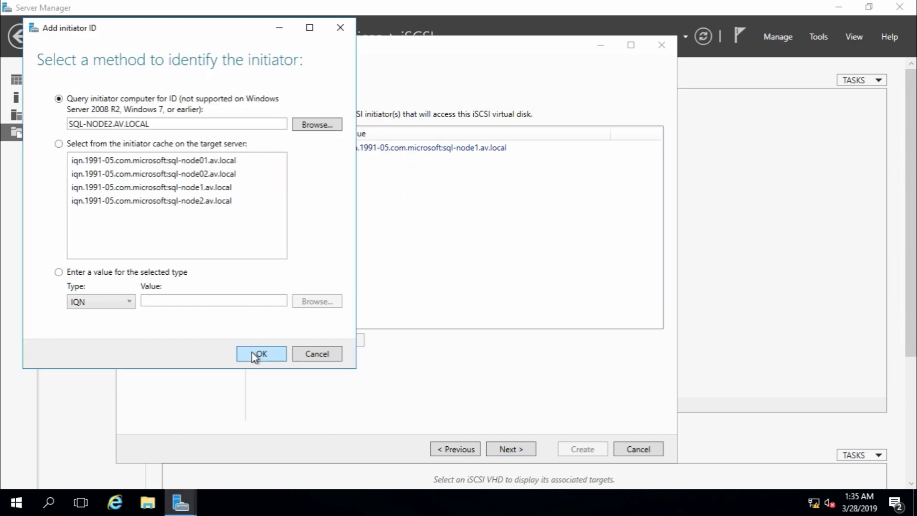
{"action": "left_click", "coordinate": [252, 353]}
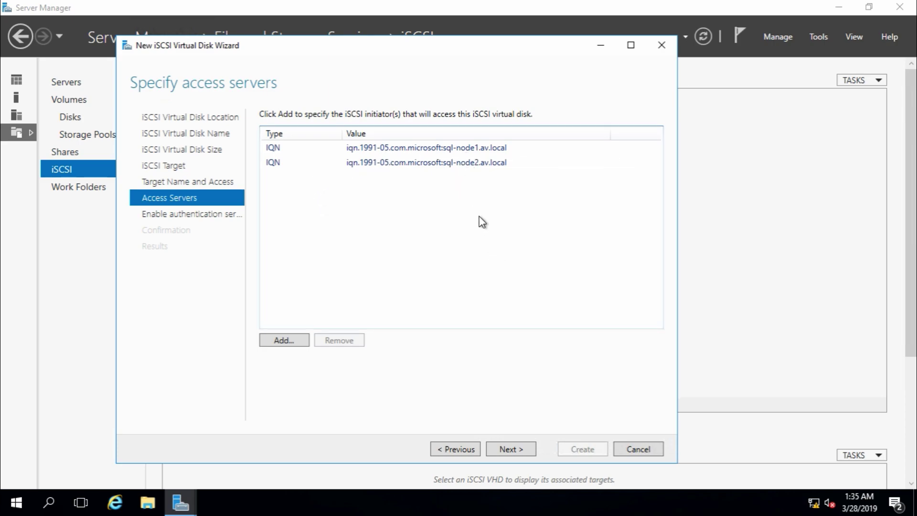
Create the WitnessDisk virtual disk without enabling CHAP authentication.
{"action": "left_click", "coordinate": [519, 451]}
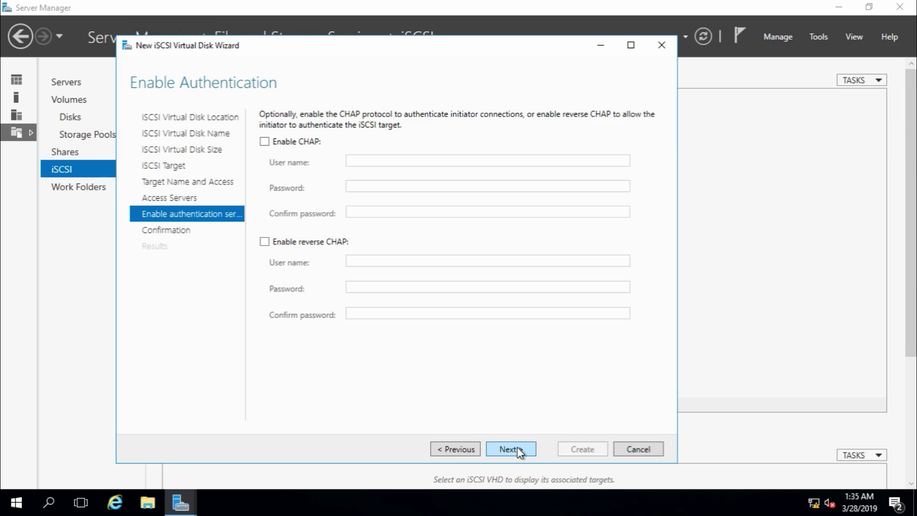
{"action": "left_click", "coordinate": [519, 452]}
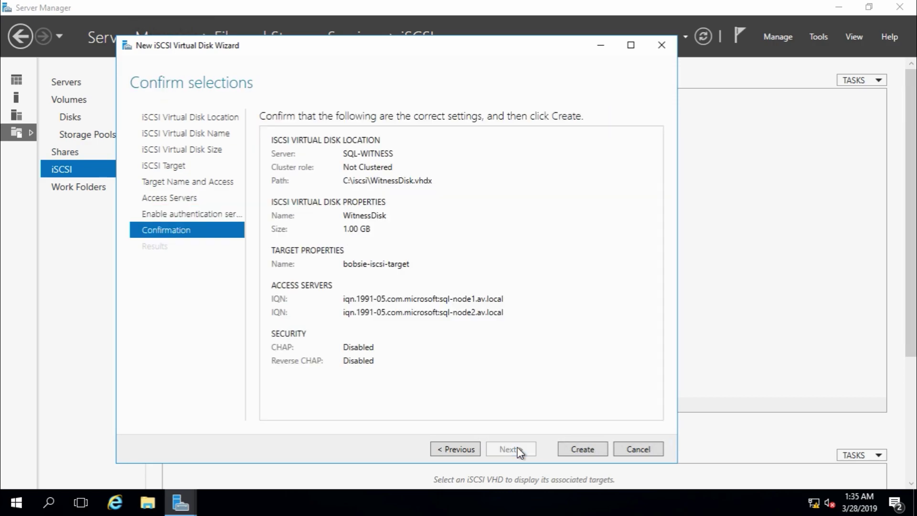
{"action": "left_click", "coordinate": [580, 448]}
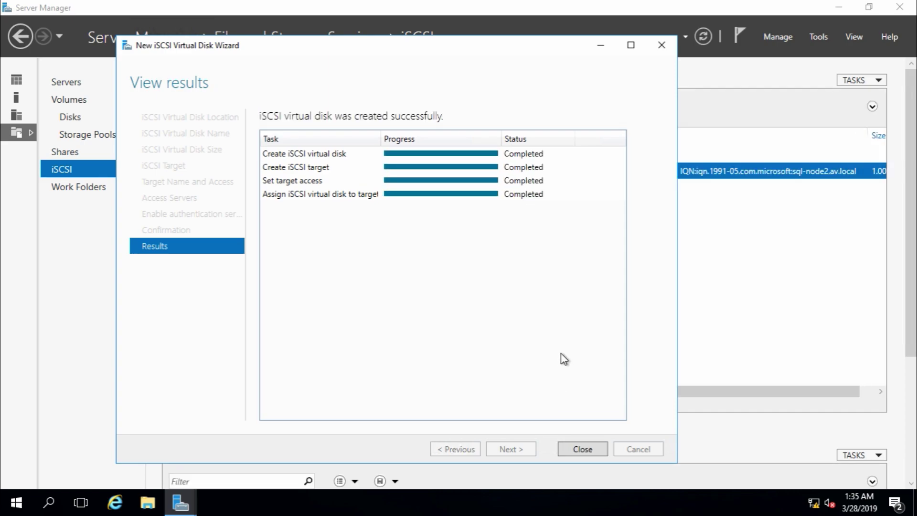
Verify the WitnessDisk file exists in C:\iSCSI using File Explorer.
{"action": "left_click", "coordinate": [148, 503]}
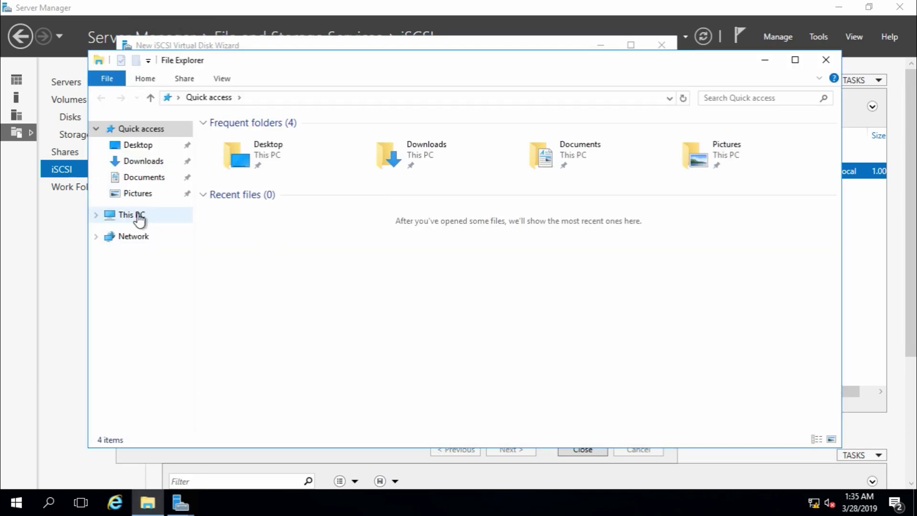
{"action": "left_click", "coordinate": [136, 216]}
{"action": "double_click", "coordinate": [458, 244]}
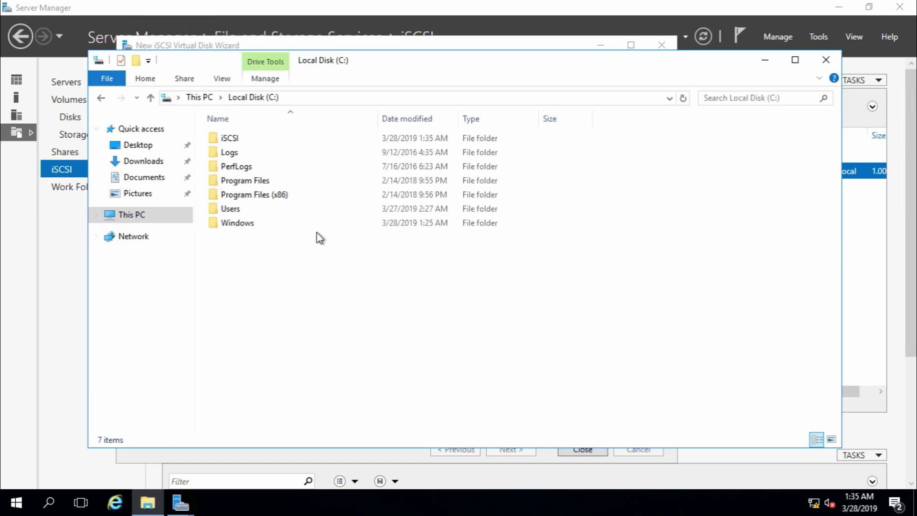
{"action": "double_click", "coordinate": [246, 141]}
{"action": "left_click", "coordinate": [251, 142]}
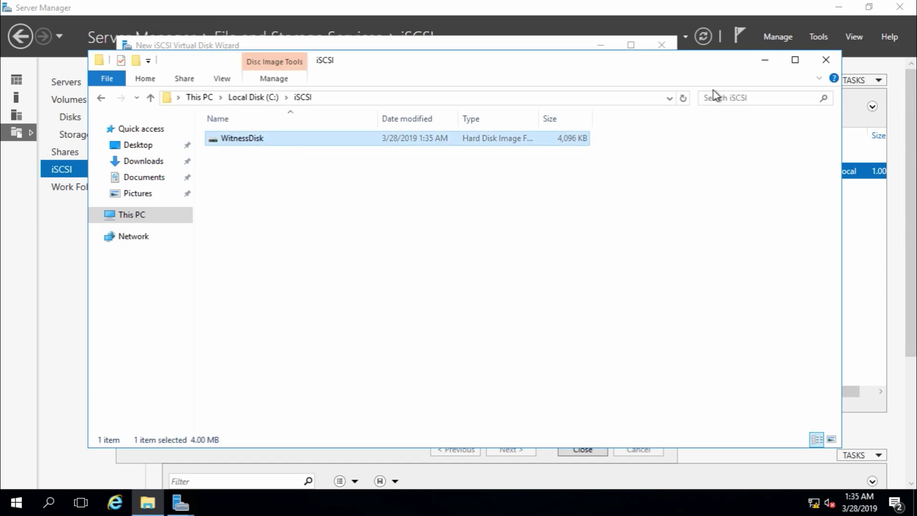
{"action": "left_click", "coordinate": [764, 60]}
Start another iSCSI virtual disk stored in C:\iscsi.
{"action": "left_click", "coordinate": [577, 448]}
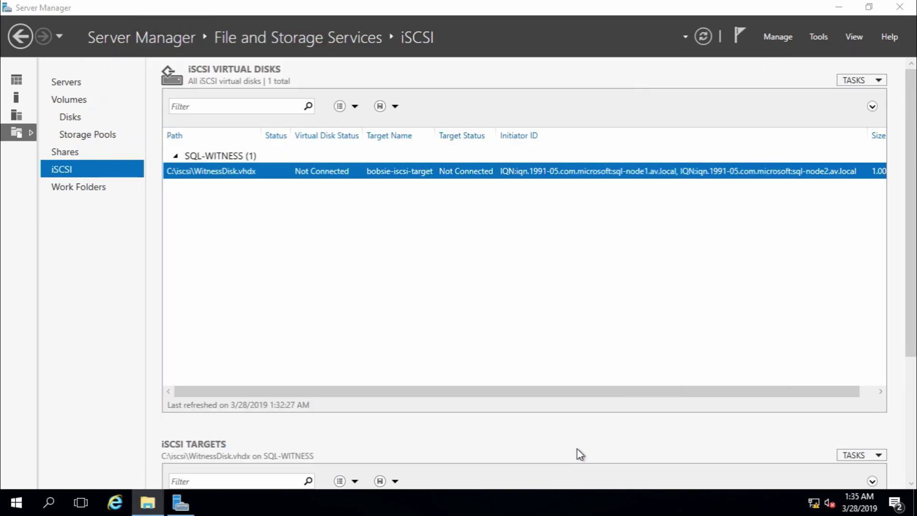
{"action": "left_click", "coordinate": [878, 81]}
{"action": "left_click", "coordinate": [852, 95]}
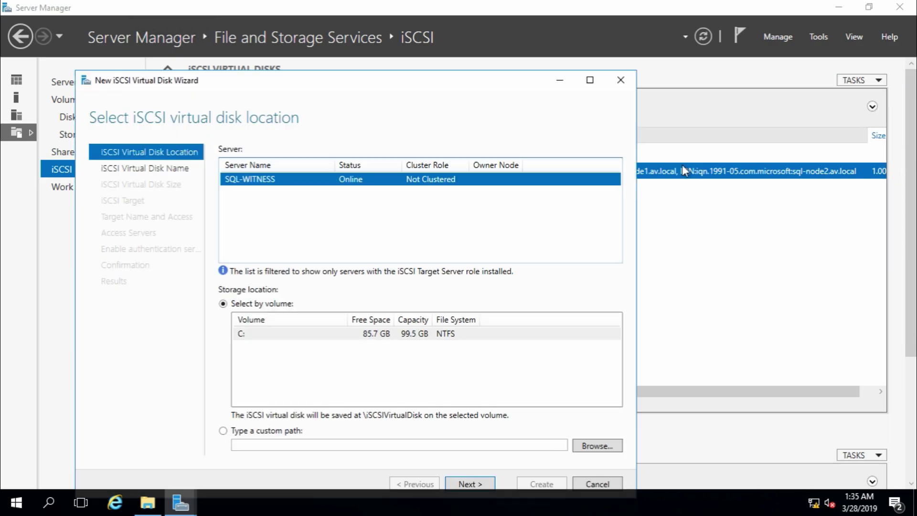
{"action": "left_click", "coordinate": [278, 432]}
{"action": "left_click", "coordinate": [597, 446]}
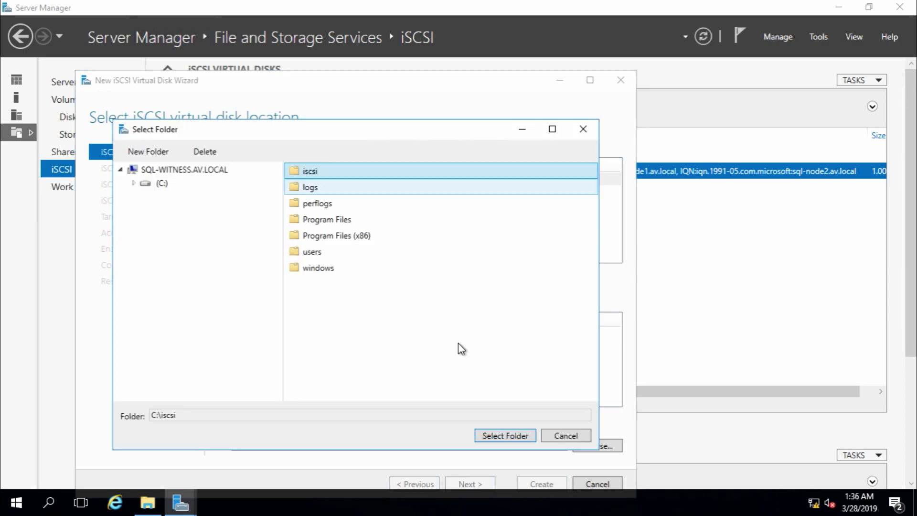
{"action": "left_click", "coordinate": [501, 436]}
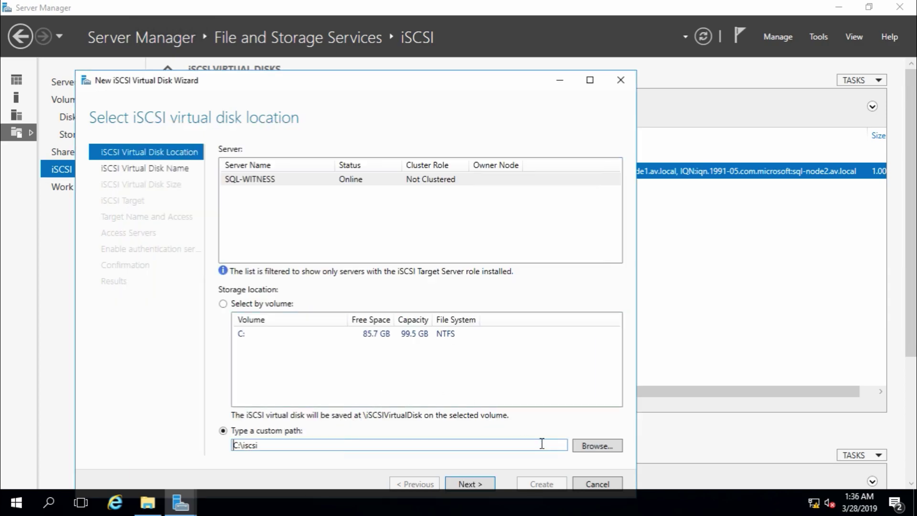
{"action": "left_click", "coordinate": [479, 484]}
Create the 30 GB iSCSI-DATA disk on the existing bobsie-iscsi-target.
{"action": "left_click_drag", "start_coordinate": [489, 85], "coordinate": [518, 30]}
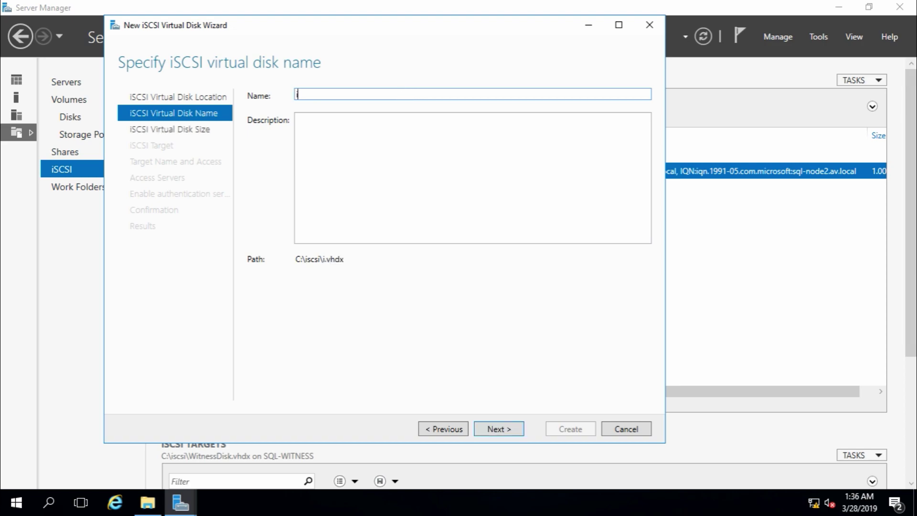
{"action": "type", "text": "iSCSI-DATA"}
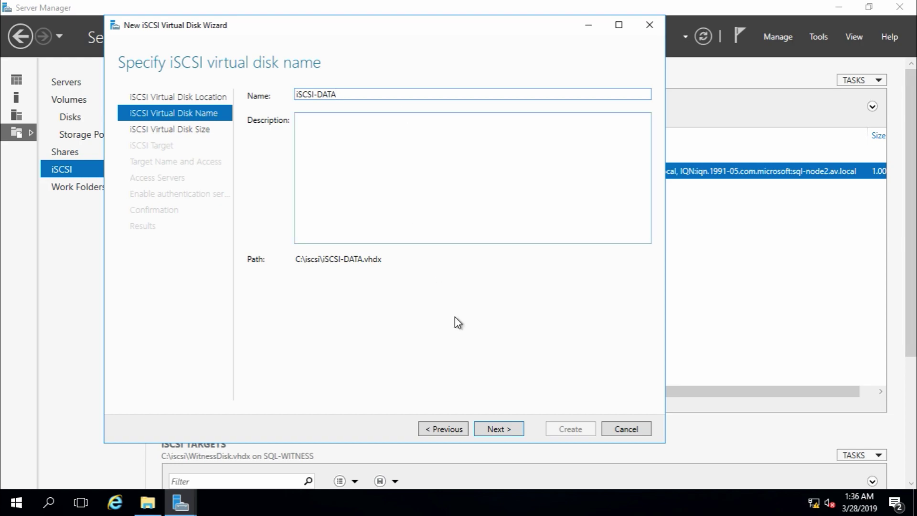
{"action": "left_click", "coordinate": [509, 424]}
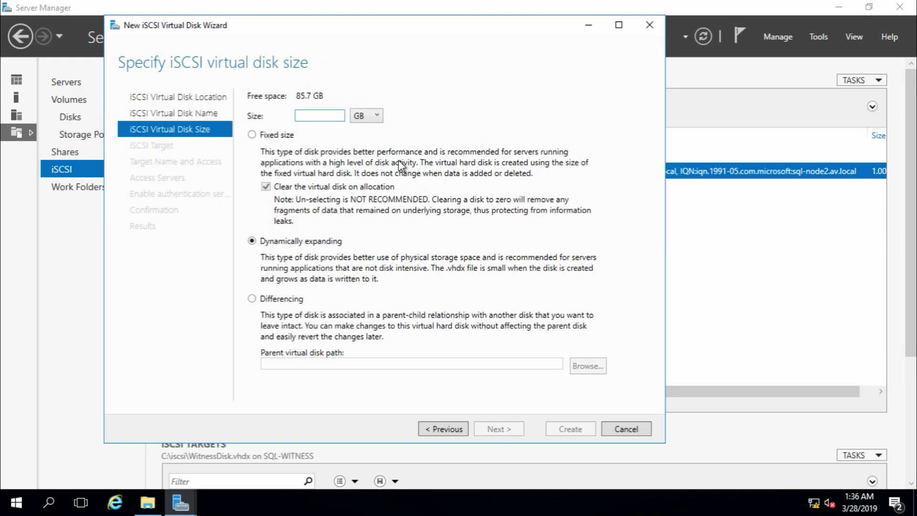
{"action": "type", "text": "3"}
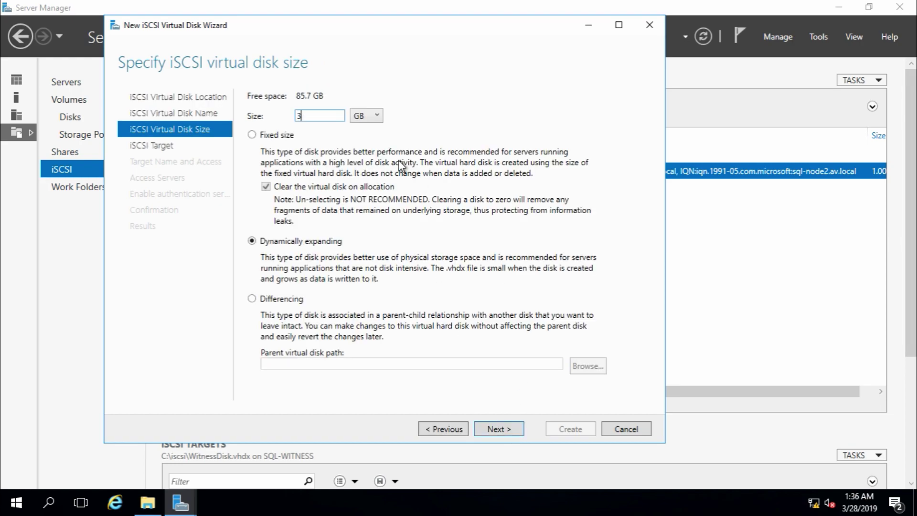
{"action": "type", "text": "0"}
{"action": "left_click", "coordinate": [504, 428]}
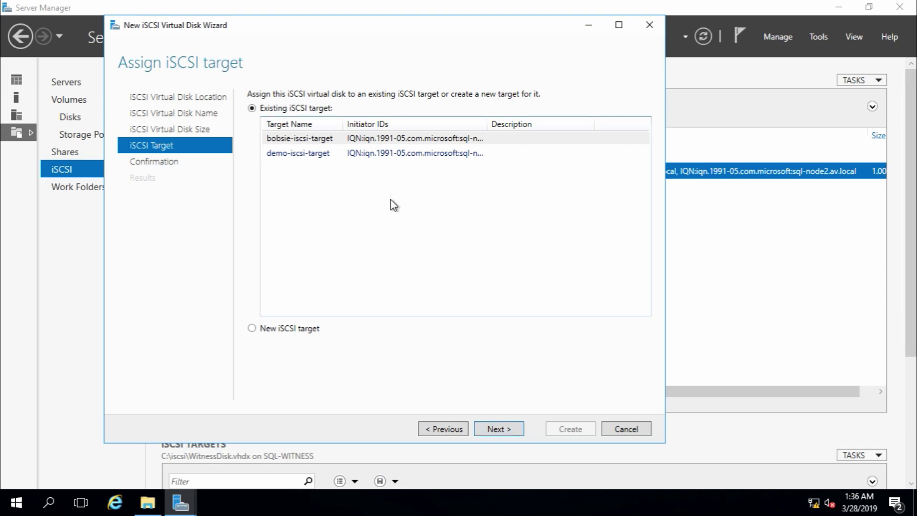
{"action": "left_click", "coordinate": [317, 140]}
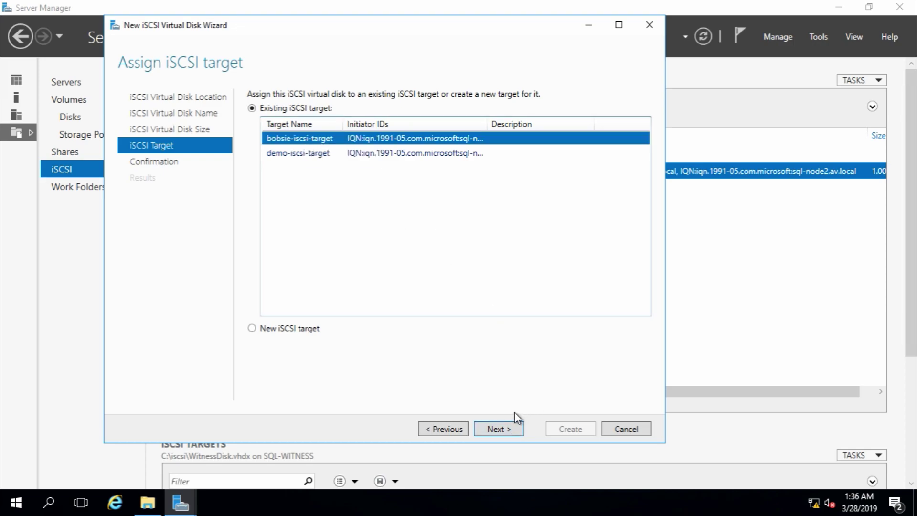
{"action": "left_click", "coordinate": [498, 430]}
{"action": "left_click", "coordinate": [571, 429]}
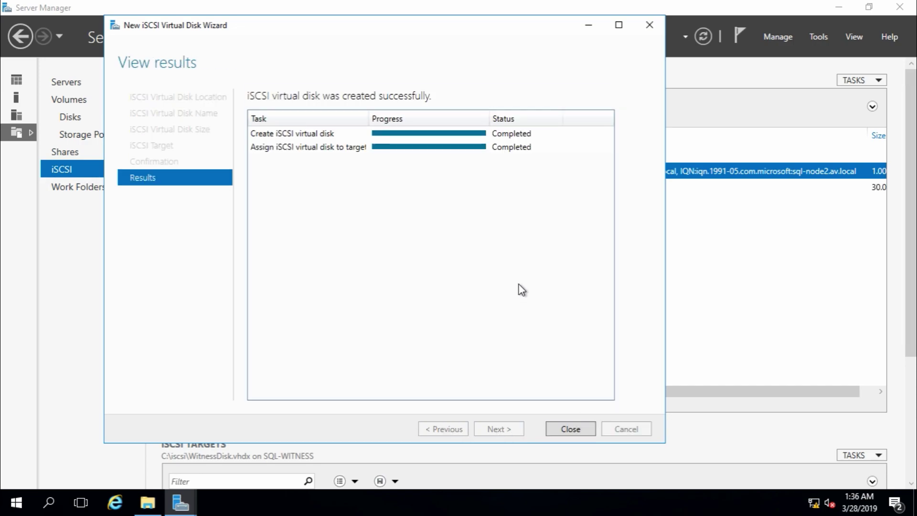
{"action": "left_click", "coordinate": [570, 428]}
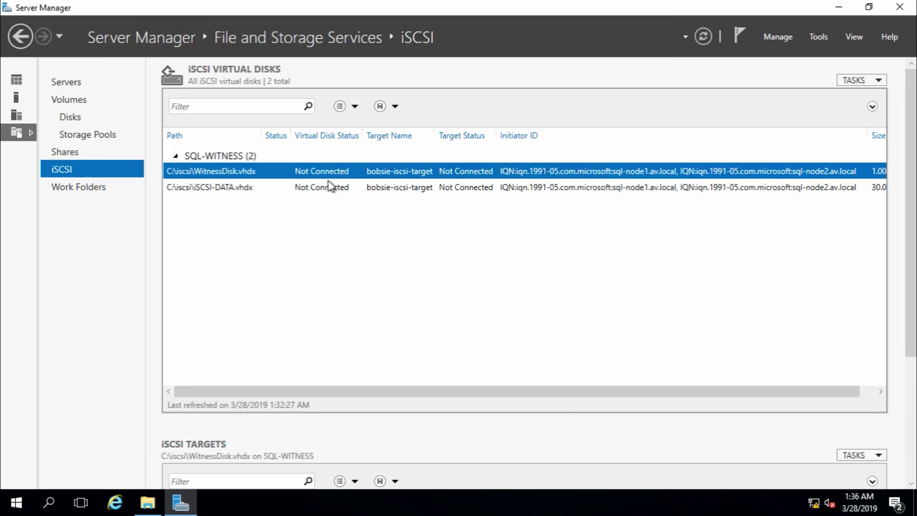
Check the iSCSI-DATA and WitnessDisk .vhdx files in C:\iSCSI.
{"action": "left_click", "coordinate": [148, 503]}
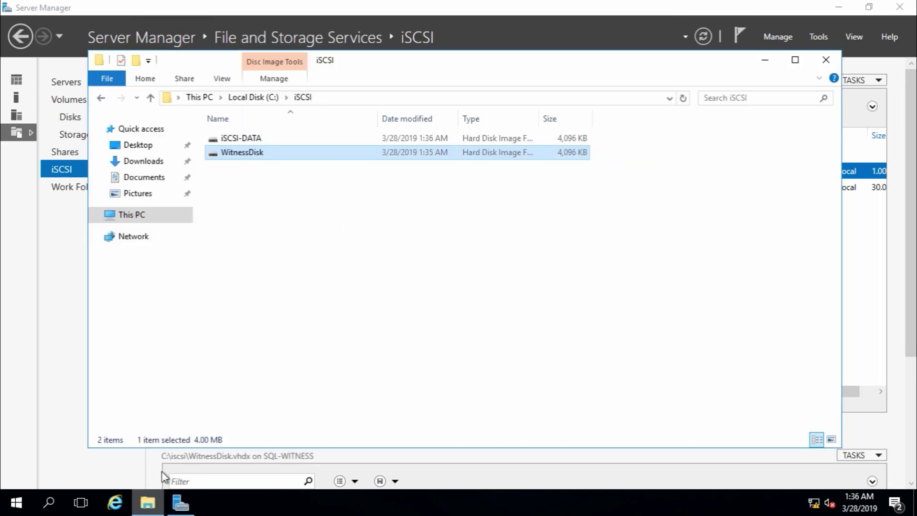
{"action": "left_click", "coordinate": [248, 140]}
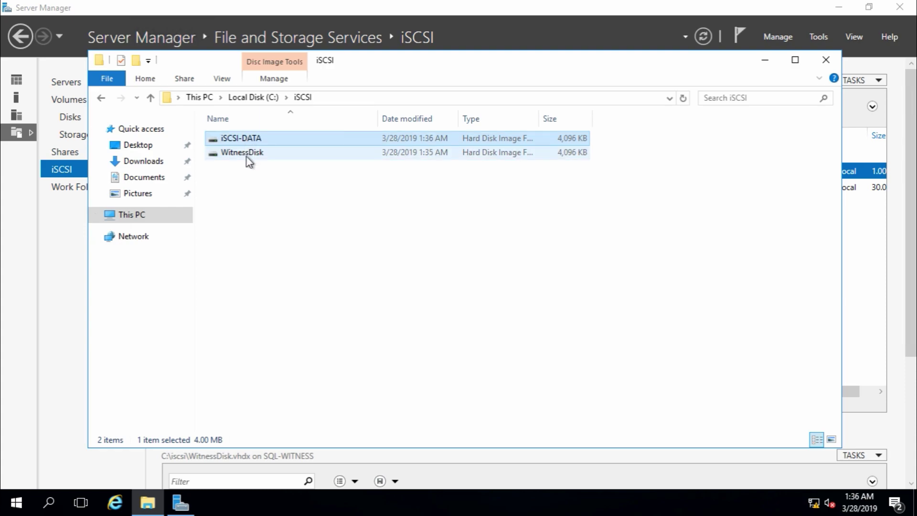
{"action": "left_click", "coordinate": [246, 157]}
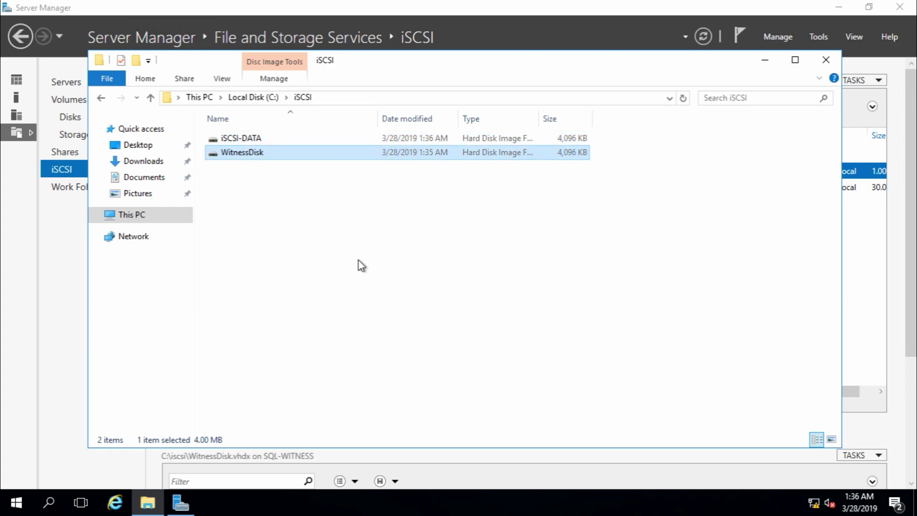
{"action": "left_click", "coordinate": [592, 8]}
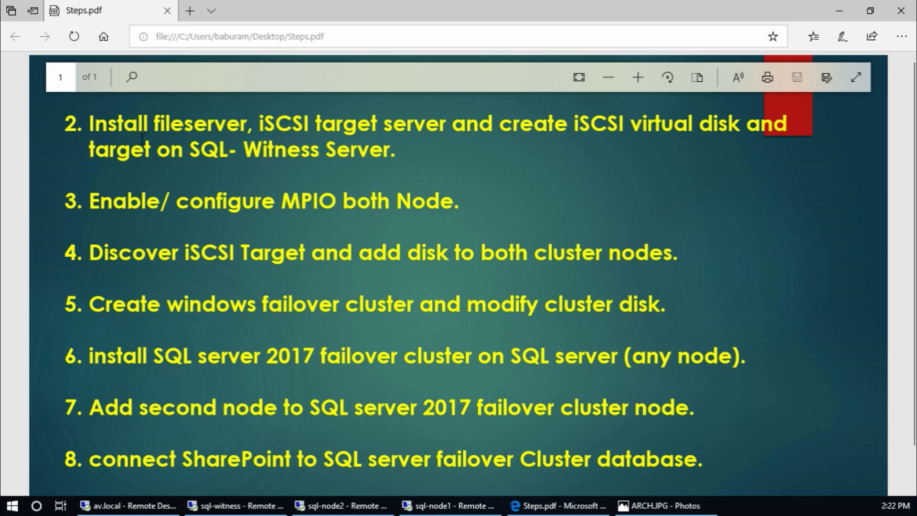
{"action": "left_click_drag", "start_coordinate": [98, 128], "coordinate": [239, 149]}
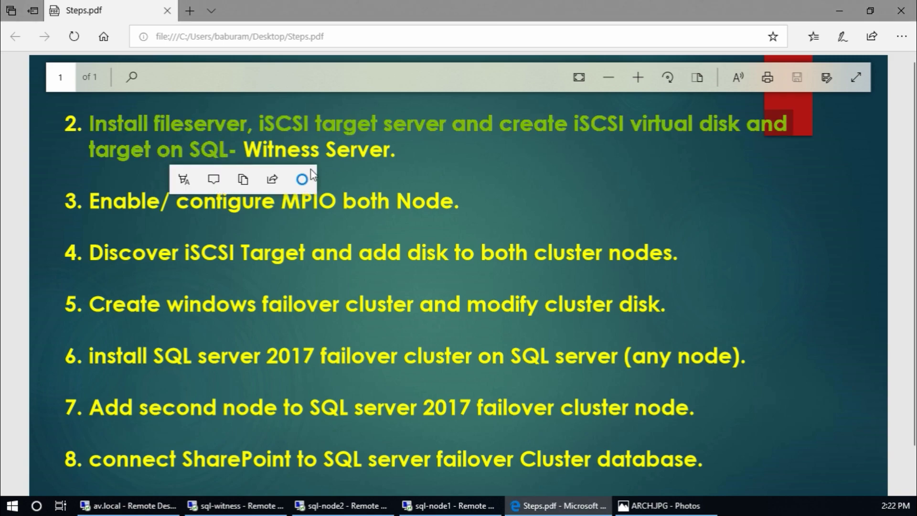
{"action": "left_click", "coordinate": [343, 197]}
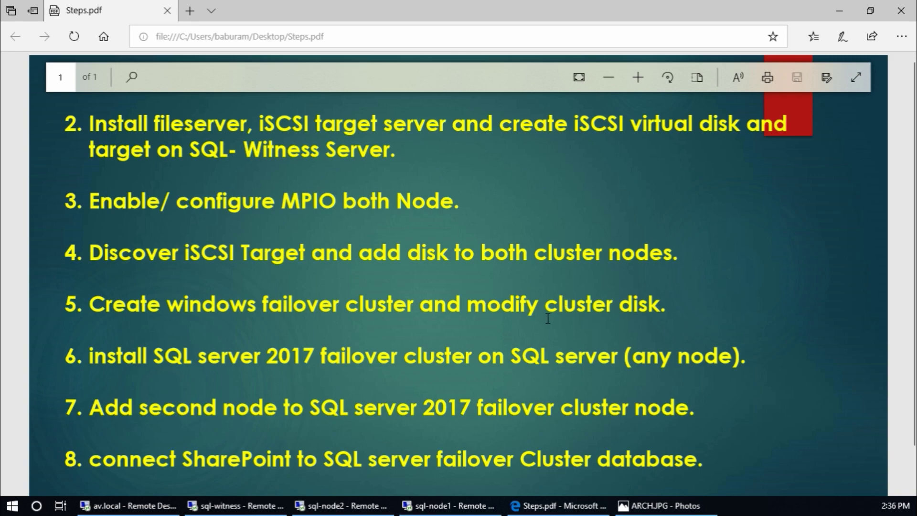
Open the iSCSI Initiator from Tools in the sql-node1 session.
{"action": "left_click", "coordinate": [437, 507]}
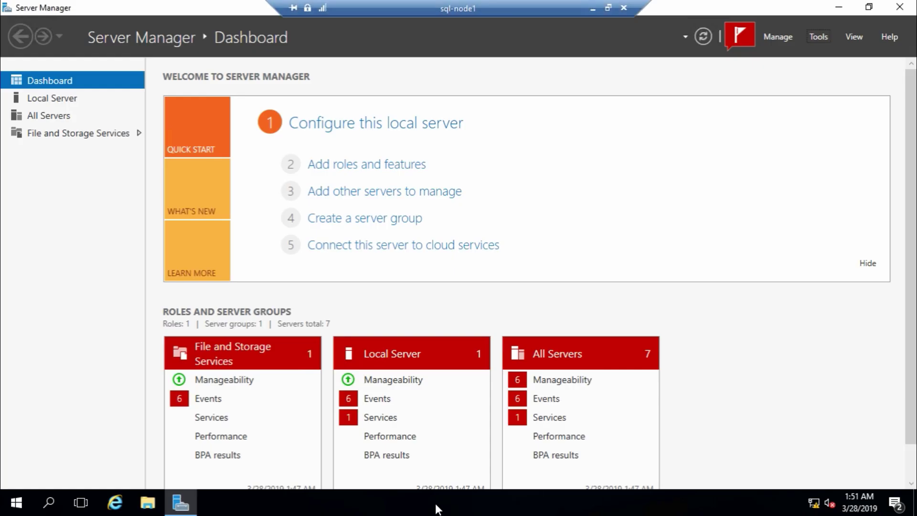
{"action": "left_click", "coordinate": [817, 36]}
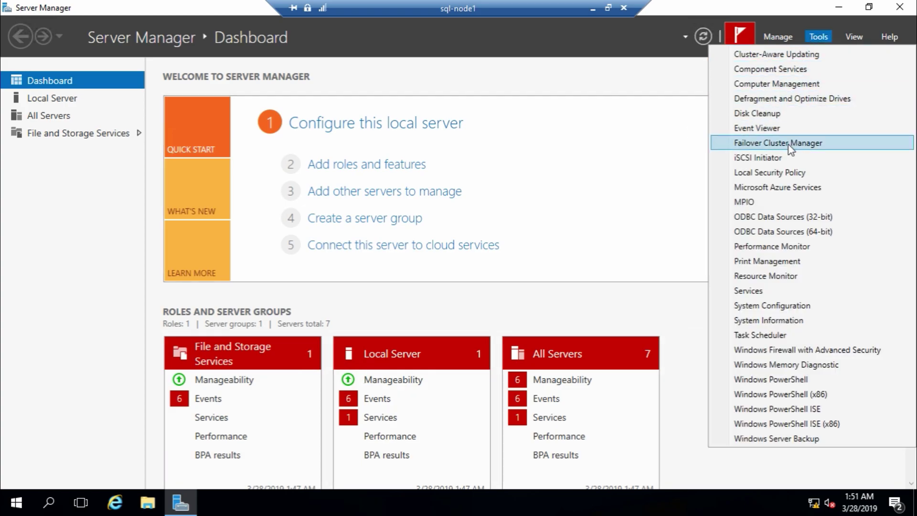
{"action": "left_click", "coordinate": [775, 159]}
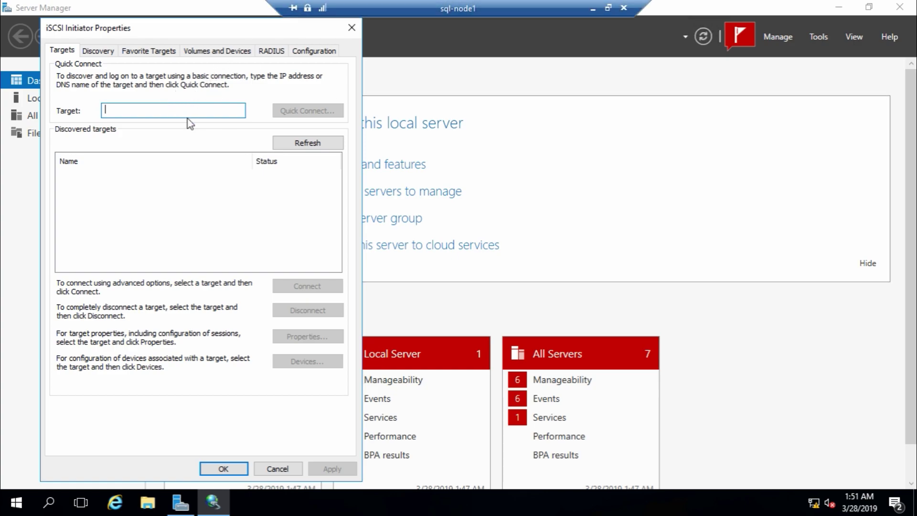
{"action": "left_click", "coordinate": [593, 8]}
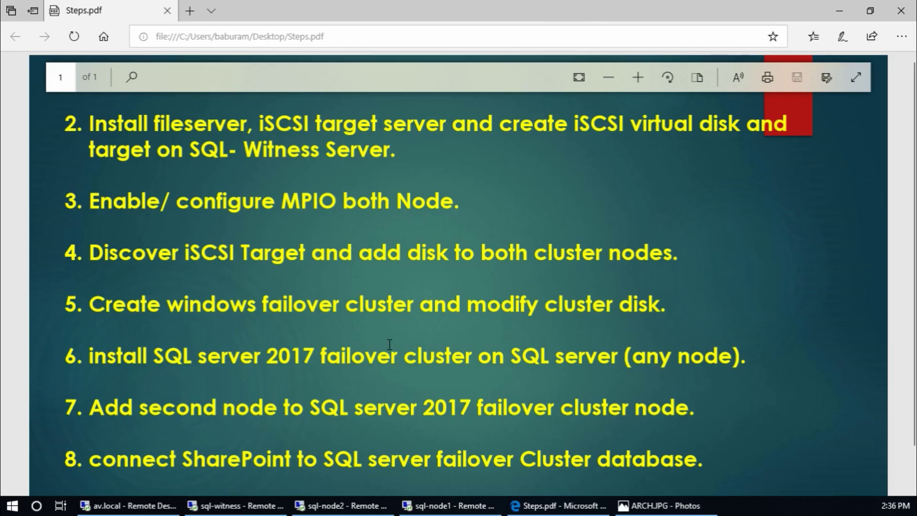
{"action": "left_click", "coordinate": [263, 505]}
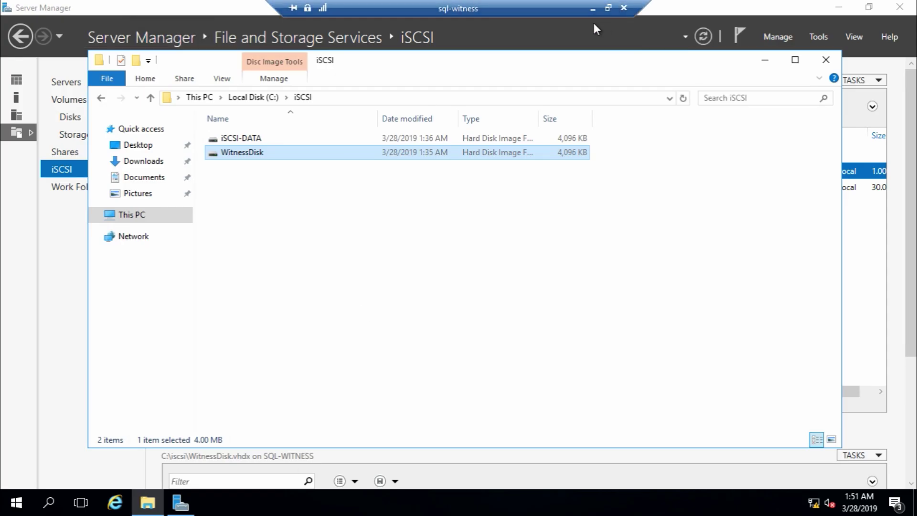
{"action": "left_click", "coordinate": [592, 8]}
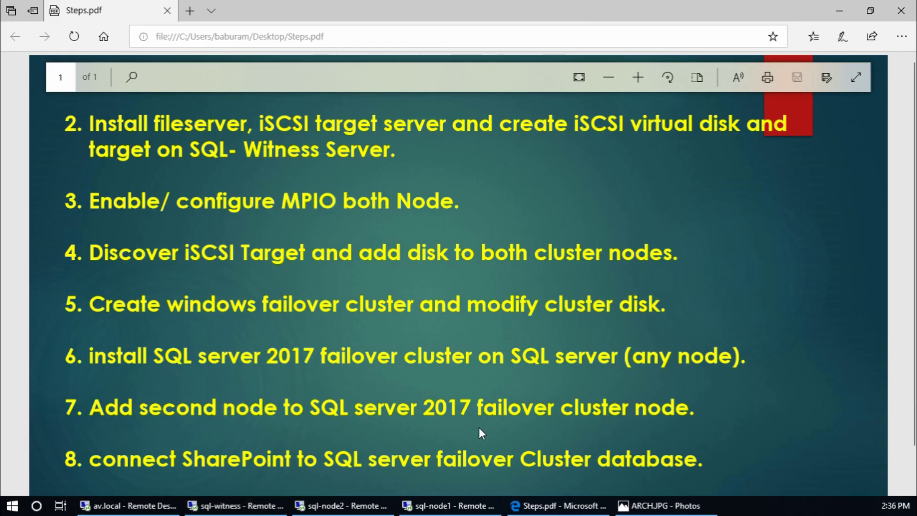
{"action": "left_click", "coordinate": [448, 505]}
Quick Connect to sql-witness, then reconnect the target with multi-path enabled.
{"action": "type", "text": "sql"}
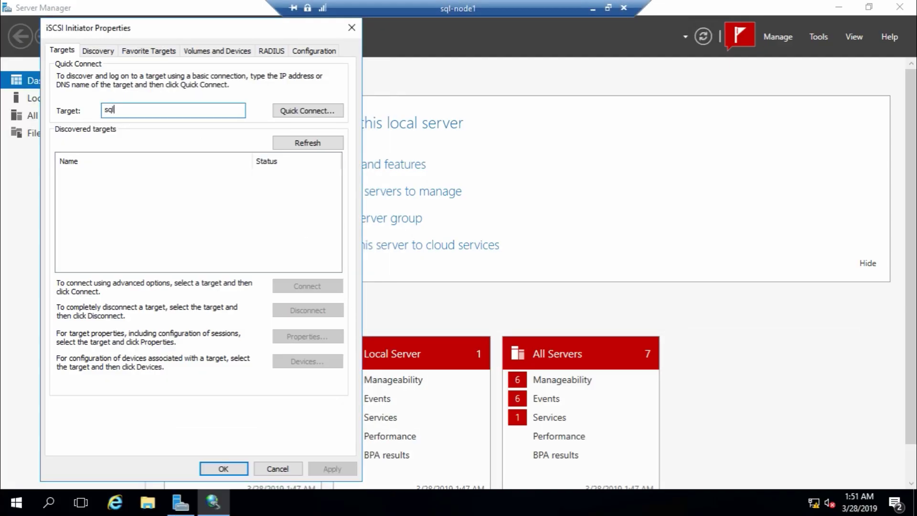
{"action": "type", "text": "-wit"}
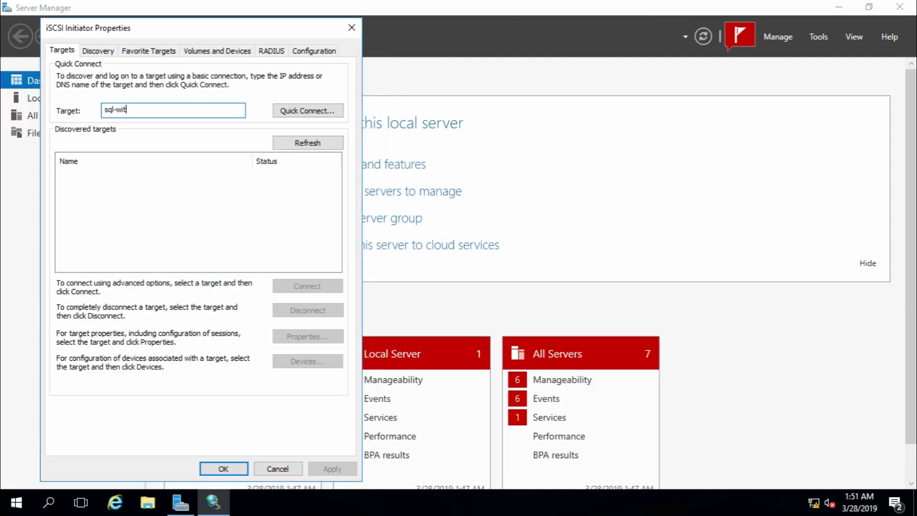
{"action": "type", "text": "ness"}
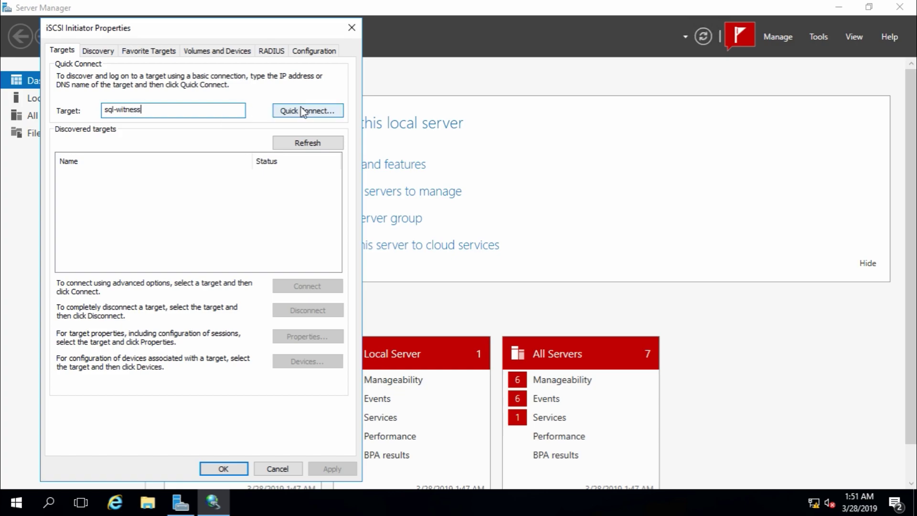
{"action": "left_click", "coordinate": [303, 111]}
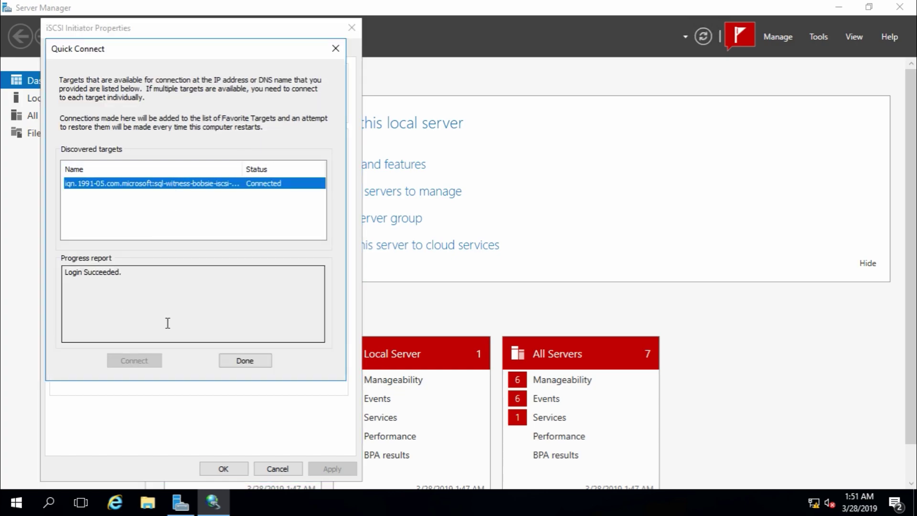
{"action": "left_click", "coordinate": [255, 366]}
{"action": "left_click", "coordinate": [314, 311]}
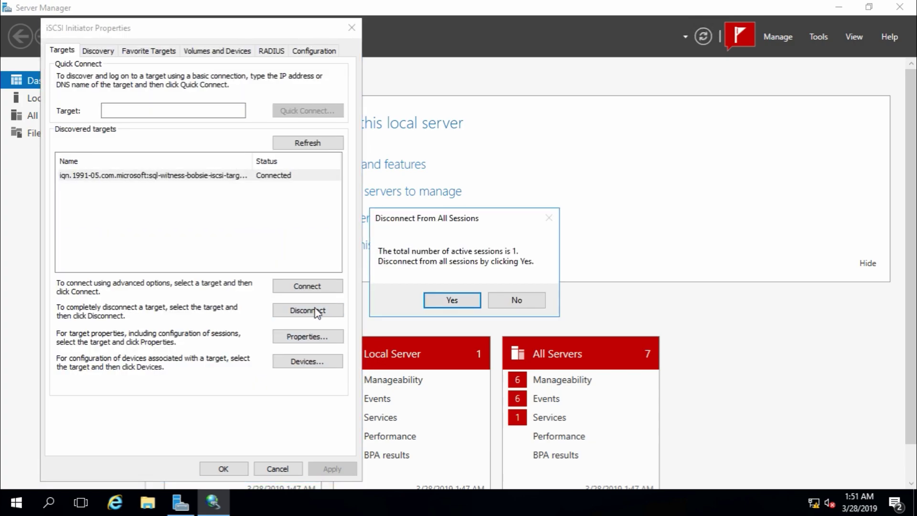
{"action": "left_click", "coordinate": [452, 300]}
{"action": "left_click", "coordinate": [325, 289]}
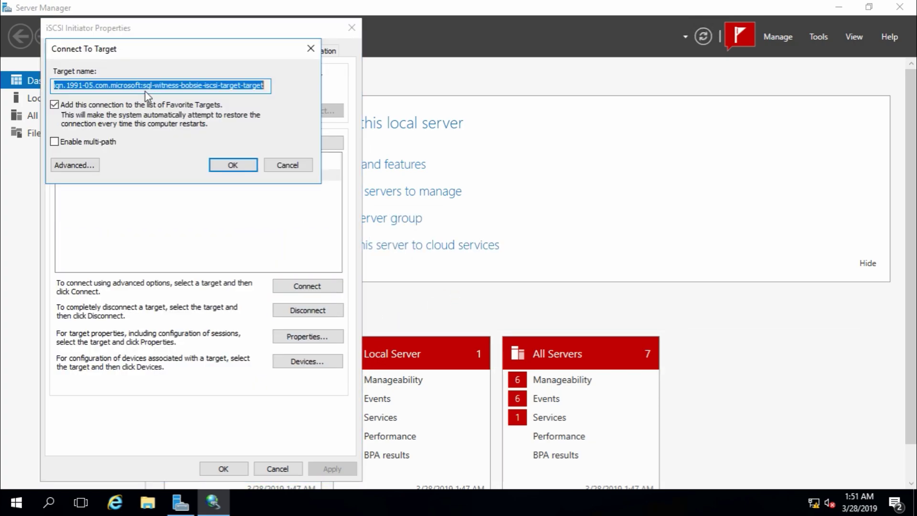
{"action": "left_click", "coordinate": [84, 143]}
{"action": "left_click", "coordinate": [235, 167]}
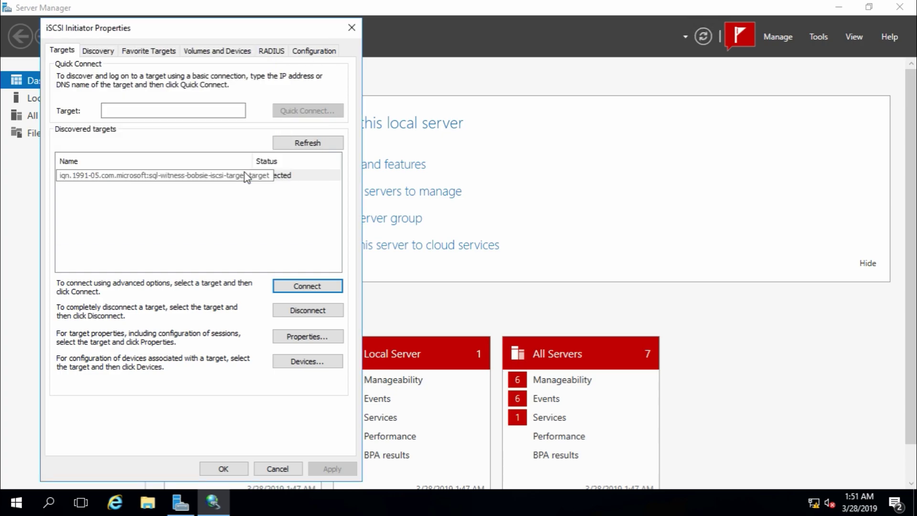
Open Disk Management and inspect the new offline Disk 1 and Disk 2.
{"action": "left_click", "coordinate": [238, 465]}
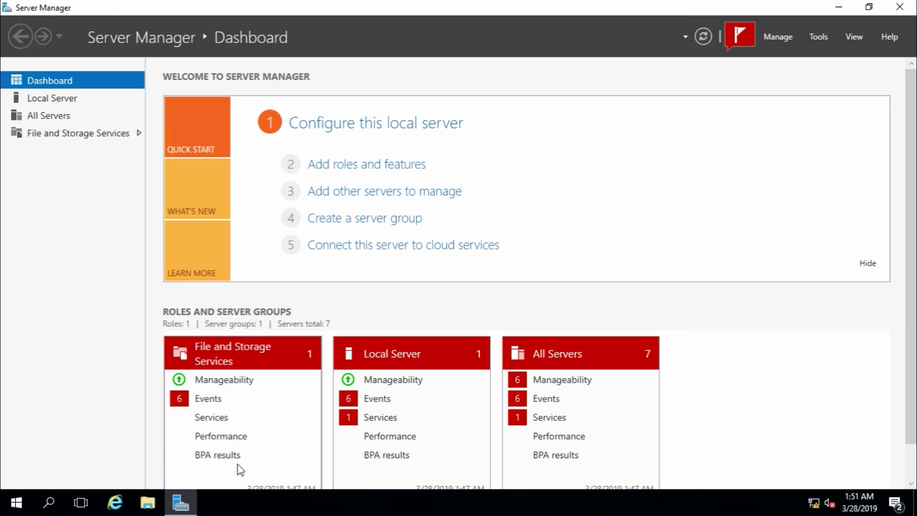
{"action": "right_click", "coordinate": [16, 502]}
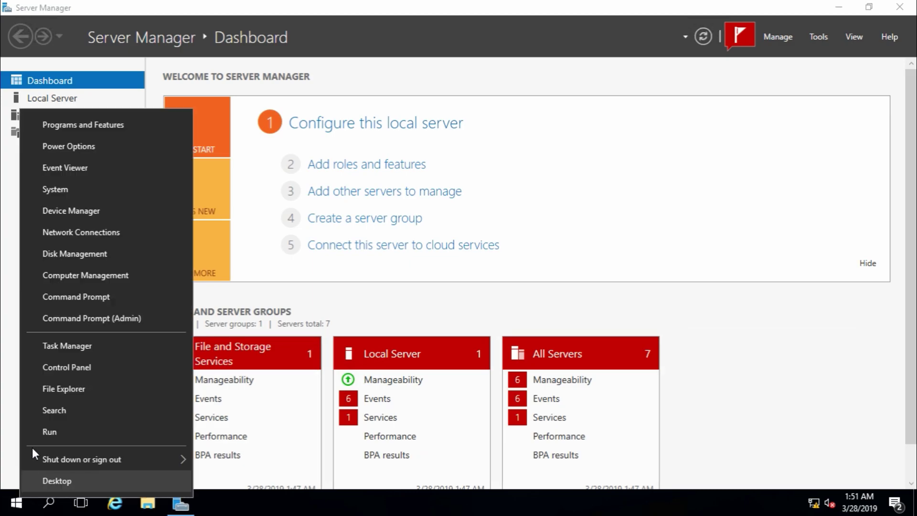
{"action": "left_click", "coordinate": [87, 255]}
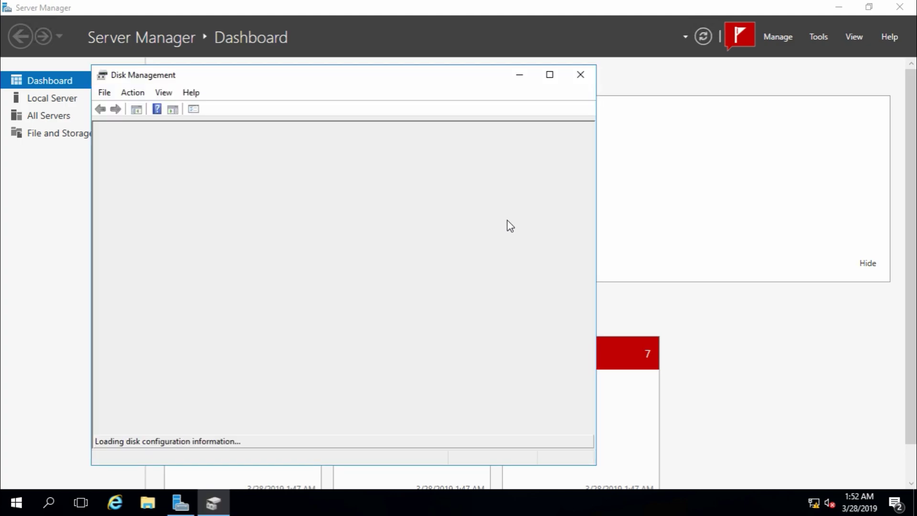
{"action": "left_click", "coordinate": [554, 81]}
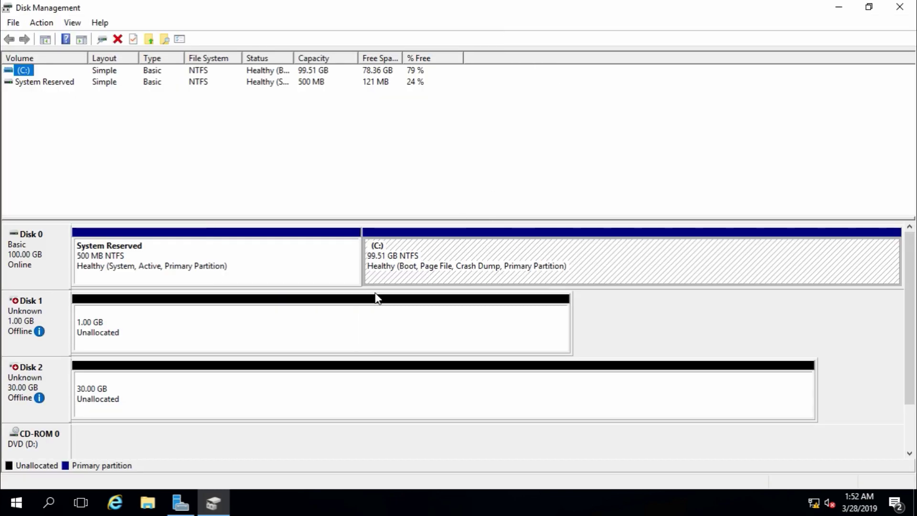
{"action": "left_click", "coordinate": [103, 317]}
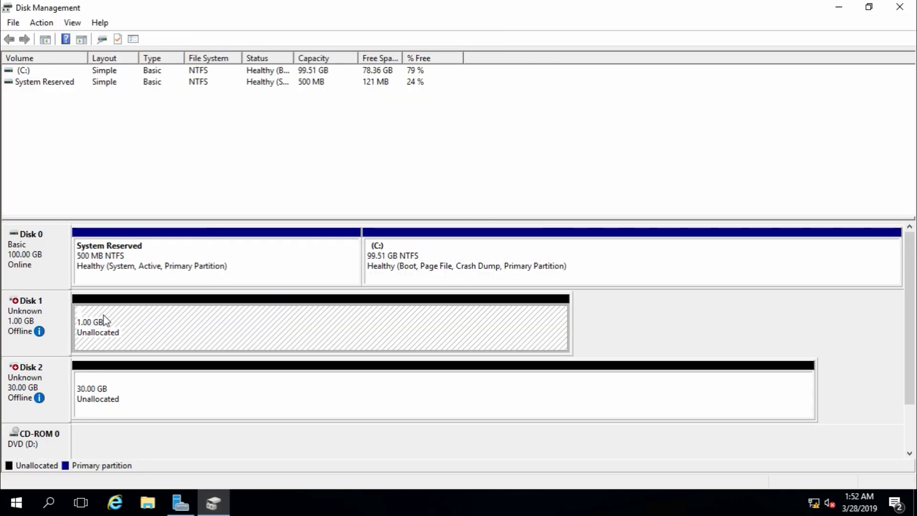
{"action": "left_click", "coordinate": [119, 389]}
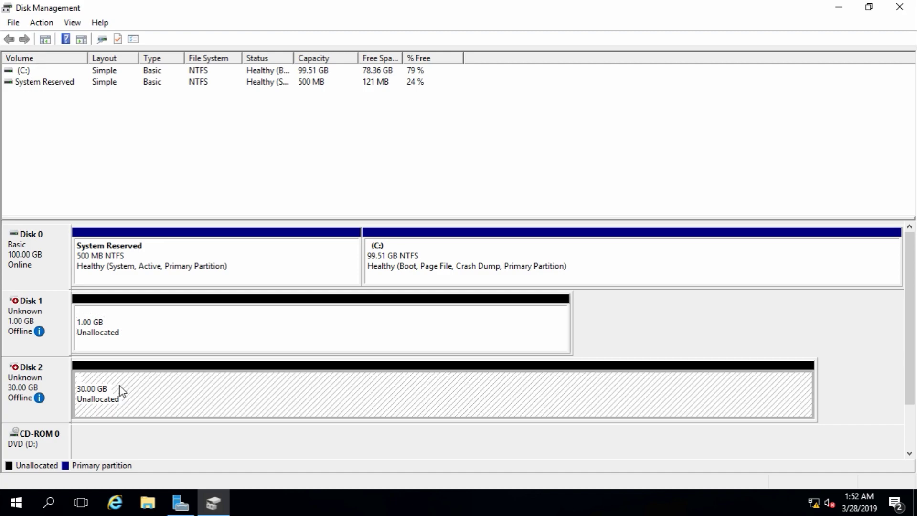
Change the CD-ROM drive letter from D: to Y:.
{"action": "mouse_move", "coordinate": [52, 330]}
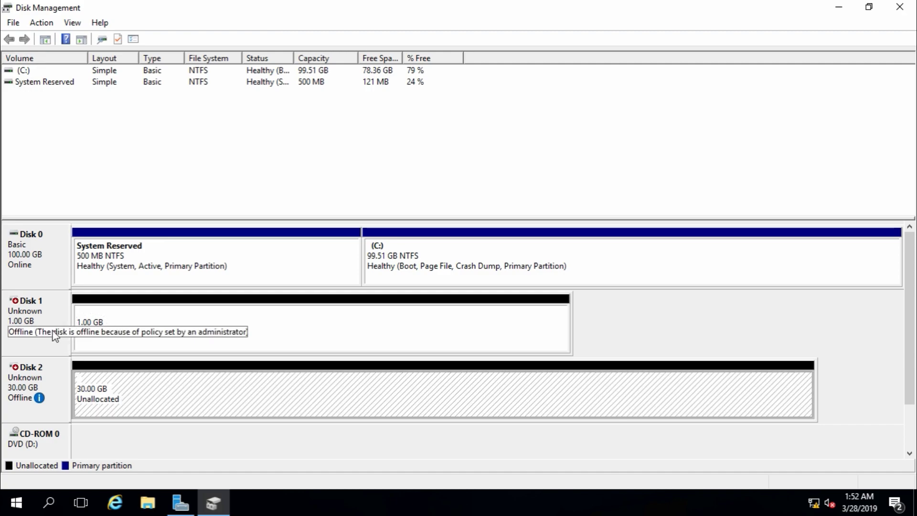
{"action": "right_click", "coordinate": [35, 445]}
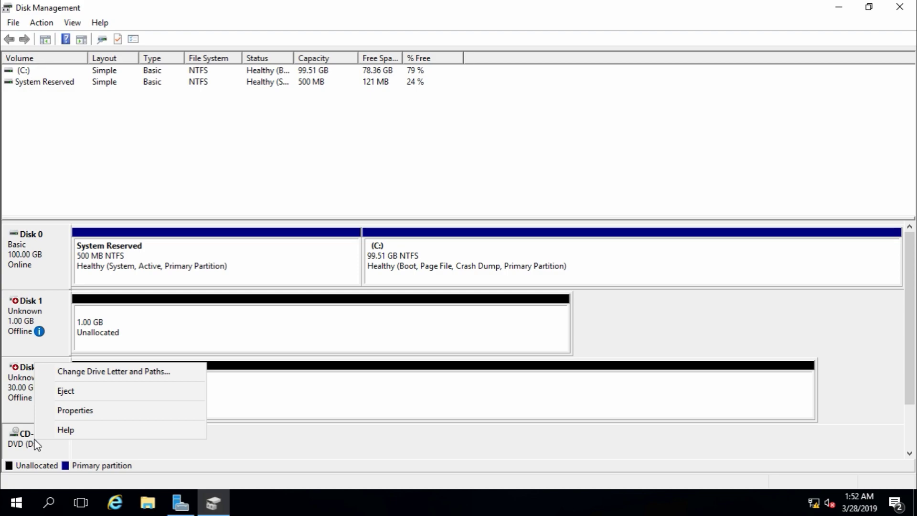
{"action": "left_click", "coordinate": [107, 374]}
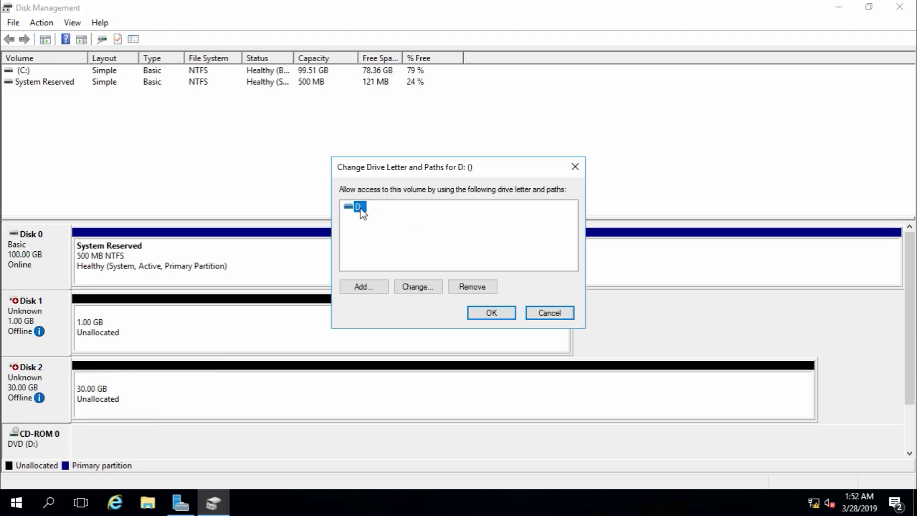
{"action": "left_click", "coordinate": [417, 286]}
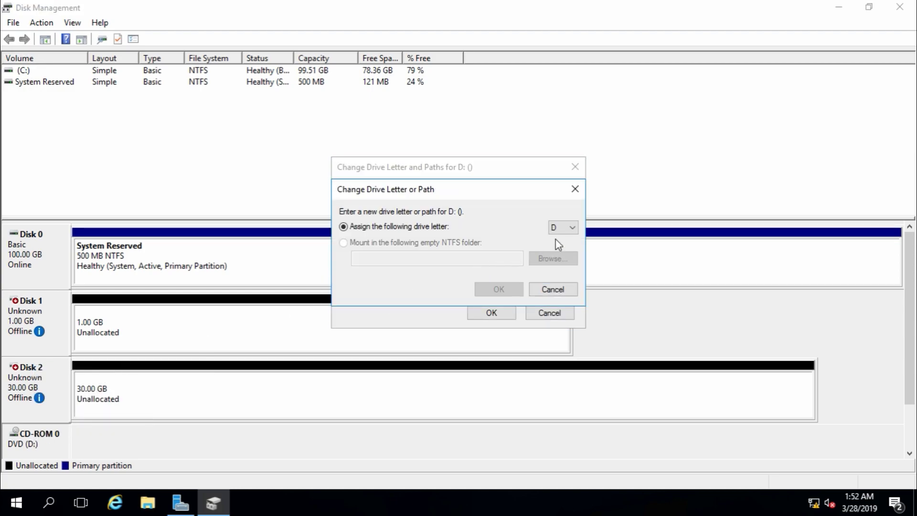
{"action": "left_click", "coordinate": [564, 228]}
{"action": "left_click", "coordinate": [562, 438]}
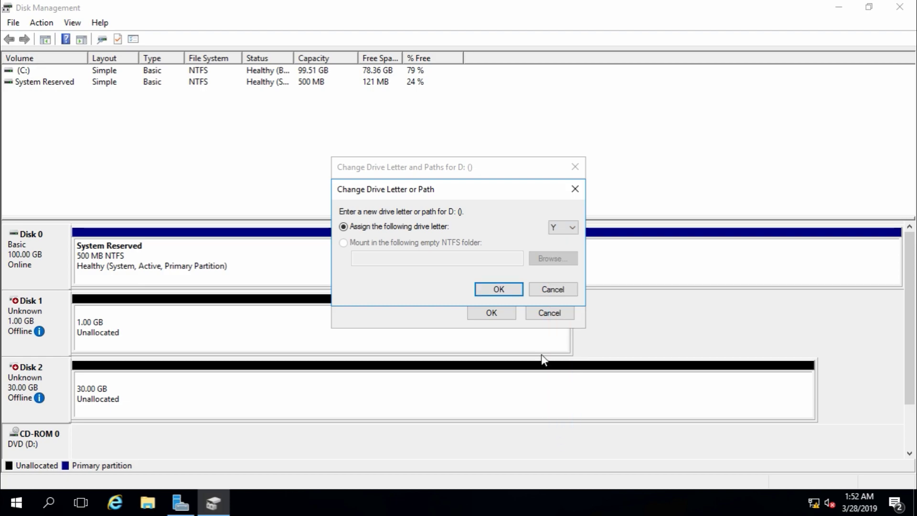
{"action": "left_click", "coordinate": [529, 300]}
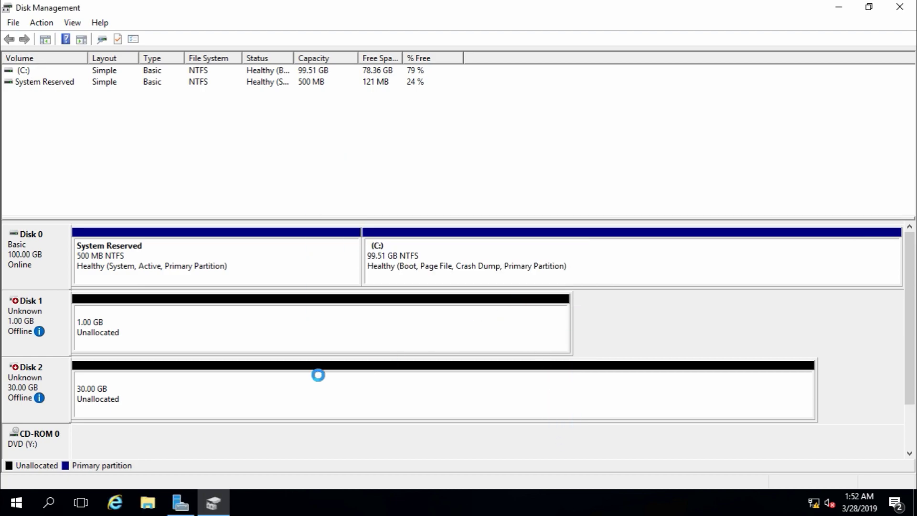
Bring Disk 1 and Disk 2 online.
{"action": "right_click", "coordinate": [30, 305]}
{"action": "left_click", "coordinate": [42, 315]}
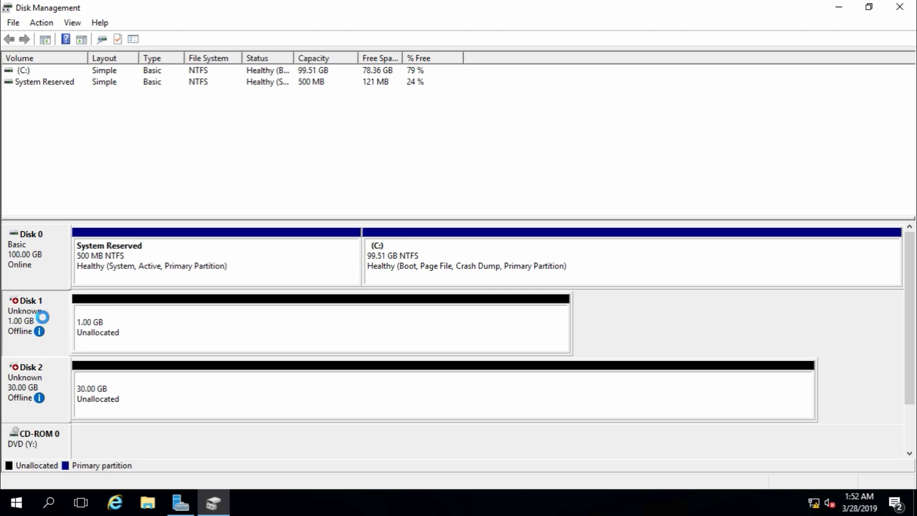
{"action": "right_click", "coordinate": [26, 379]}
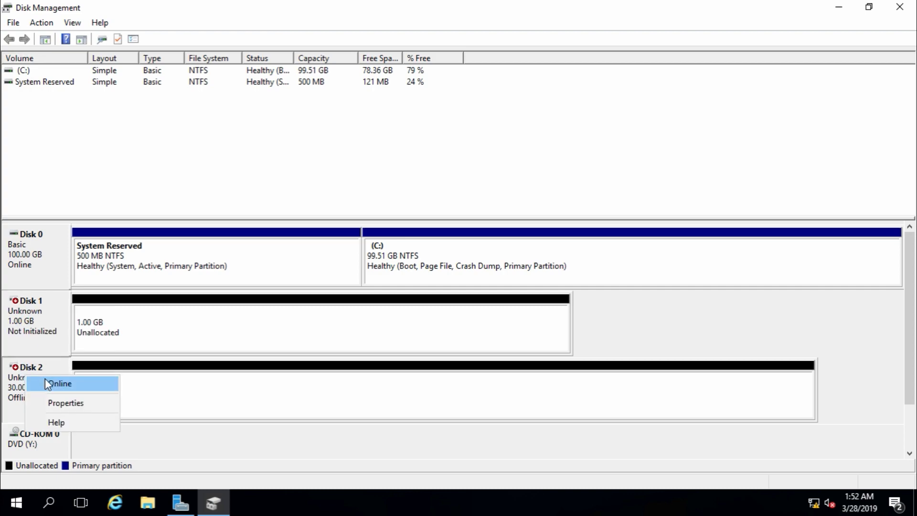
{"action": "left_click", "coordinate": [44, 381]}
Initialize Disk 1 and Disk 2 with the GPT partition style.
{"action": "right_click", "coordinate": [28, 327]}
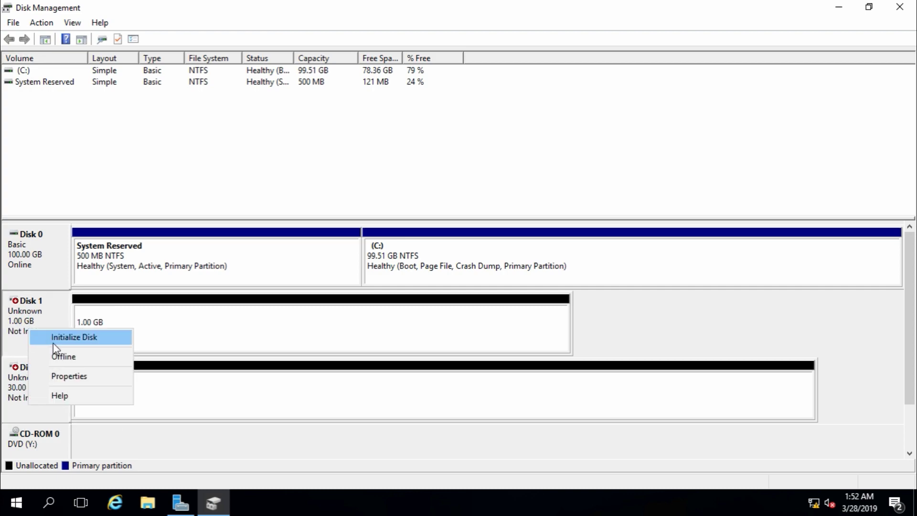
{"action": "left_click", "coordinate": [61, 338]}
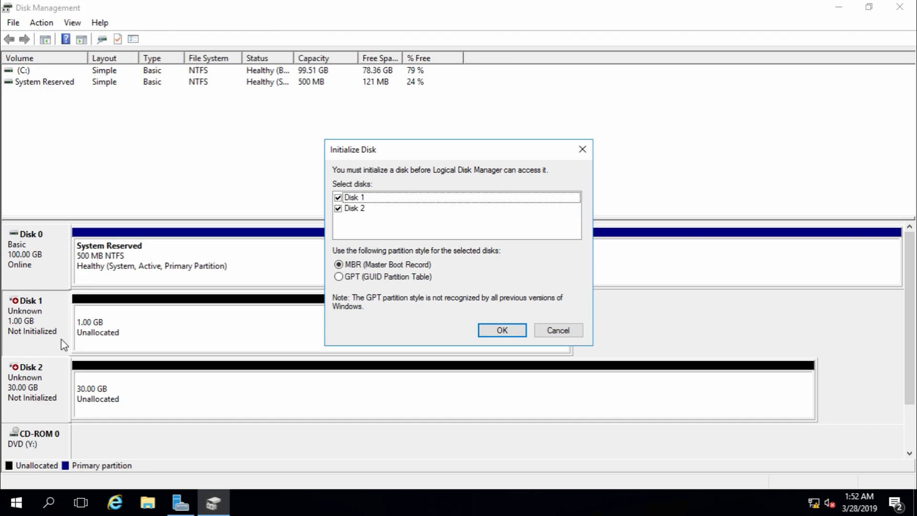
{"action": "left_click", "coordinate": [366, 278]}
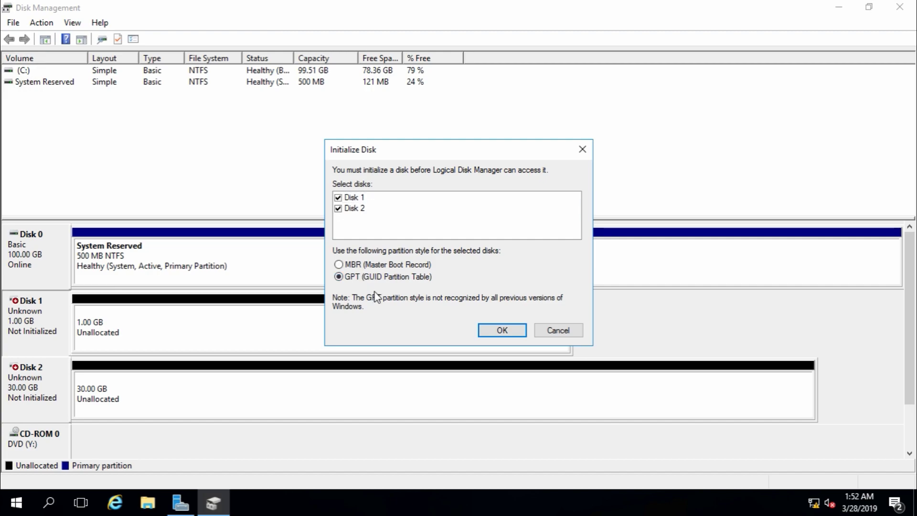
{"action": "left_click", "coordinate": [500, 326]}
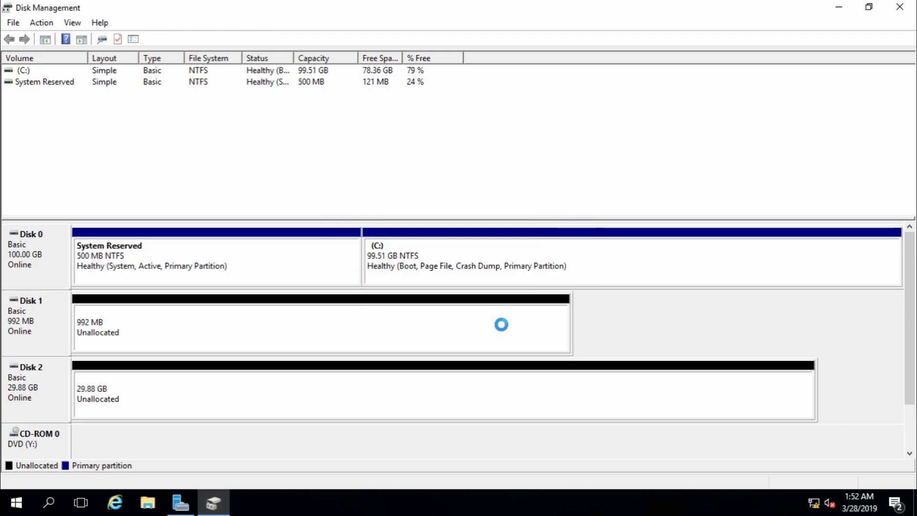
Create a 990 MB NTFS simple volume on Disk 1 with letter Q, labeled WitnessDisk.
{"action": "right_click", "coordinate": [112, 323]}
{"action": "left_click", "coordinate": [152, 331]}
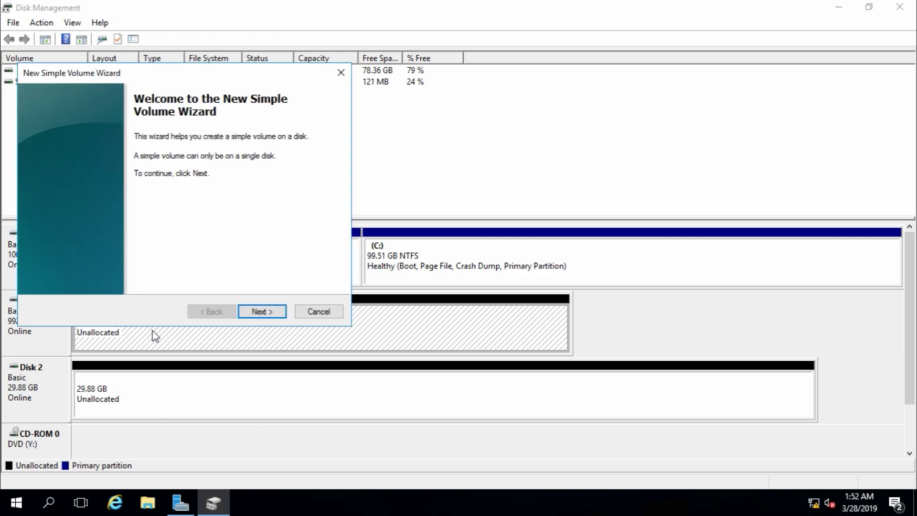
{"action": "left_click", "coordinate": [273, 315]}
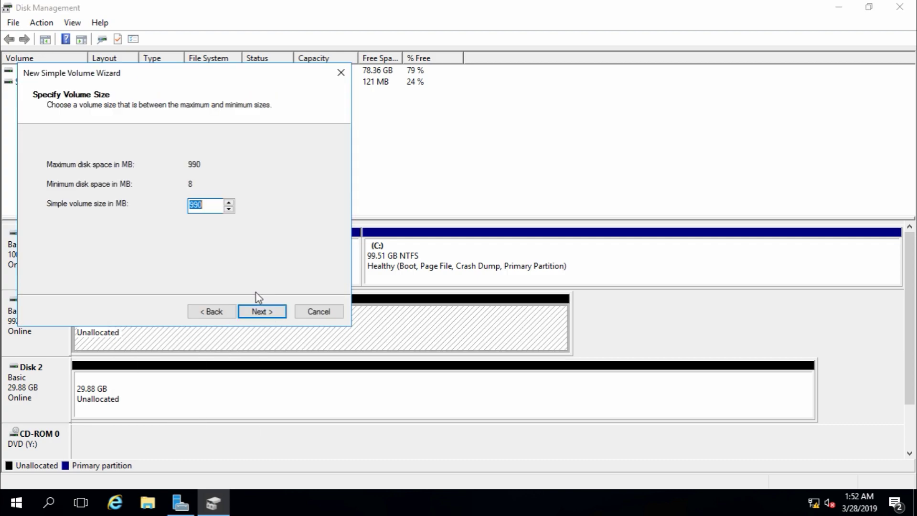
{"action": "left_click", "coordinate": [261, 310]}
{"action": "left_click", "coordinate": [249, 166]}
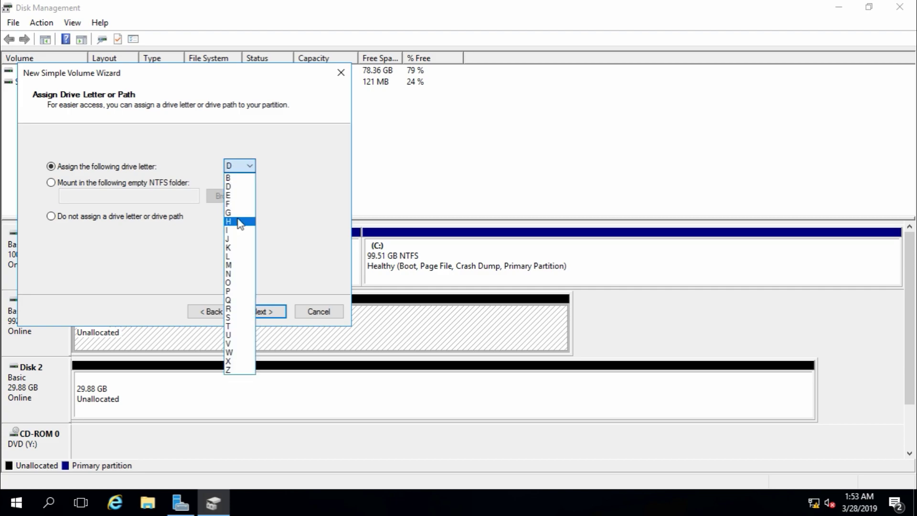
{"action": "left_click", "coordinate": [235, 300]}
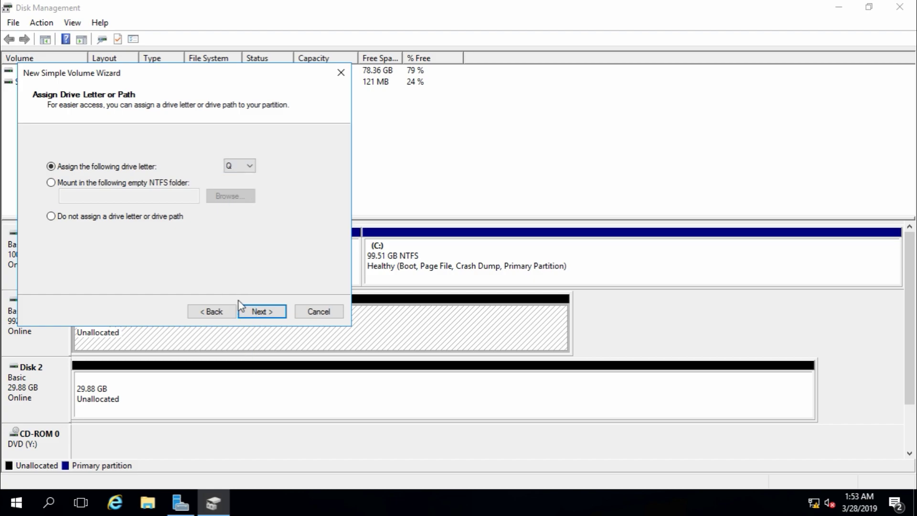
{"action": "left_click", "coordinate": [258, 312]}
{"action": "left_click_drag", "start_coordinate": [258, 232], "coordinate": [45, 229]}
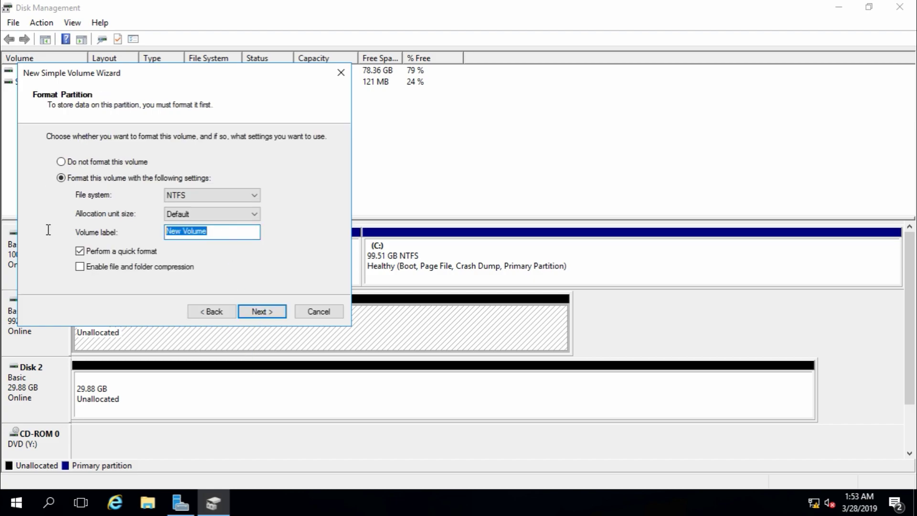
{"action": "type", "text": "WitnessDisk"}
{"action": "left_click", "coordinate": [259, 315]}
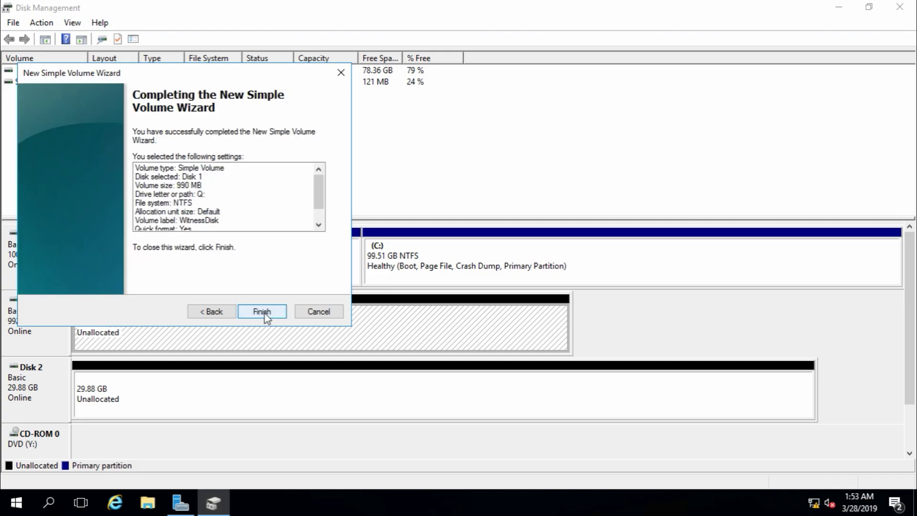
{"action": "left_click", "coordinate": [264, 312]}
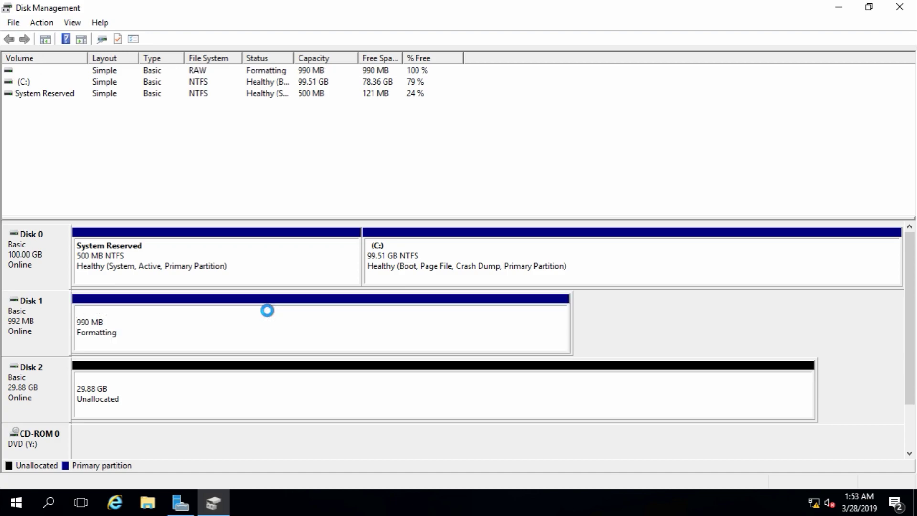
Create a full-size simple volume on Disk 2 with letter D, labeled iSCSI-DATA.
{"action": "right_click", "coordinate": [133, 393]}
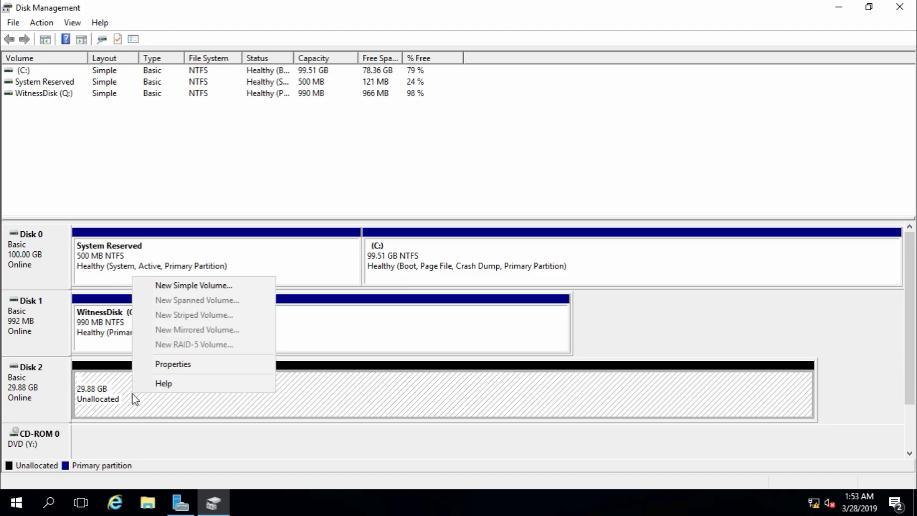
{"action": "left_click", "coordinate": [183, 285]}
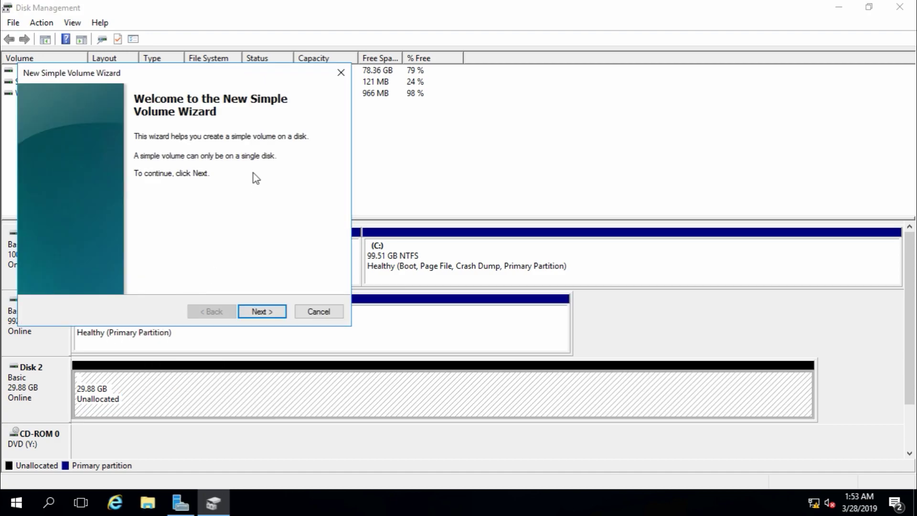
{"action": "left_click", "coordinate": [261, 311]}
{"action": "left_click", "coordinate": [263, 310]}
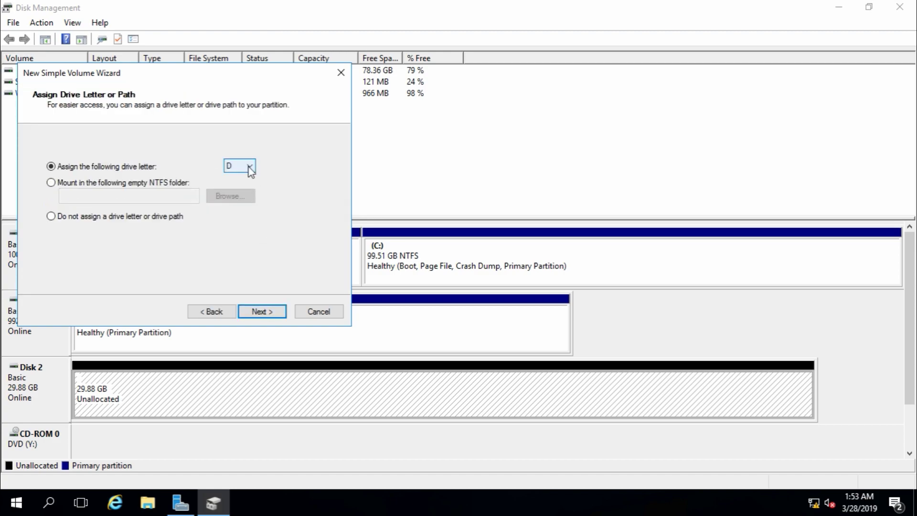
{"action": "left_click", "coordinate": [261, 316]}
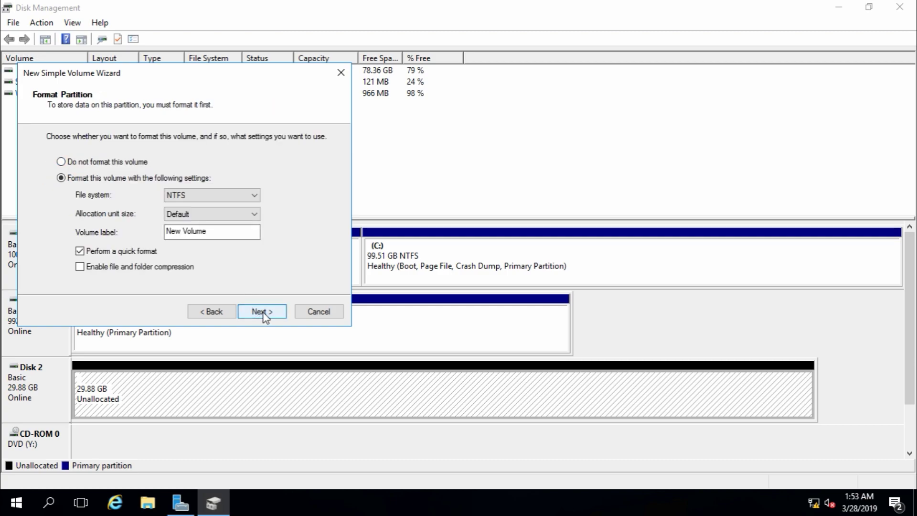
{"action": "left_click_drag", "start_coordinate": [215, 230], "coordinate": [135, 222]}
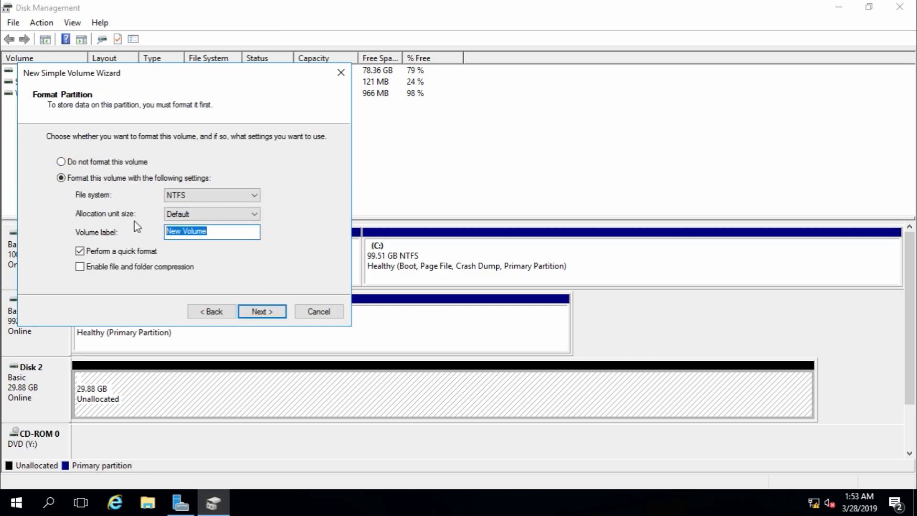
{"action": "type", "text": "iS"}
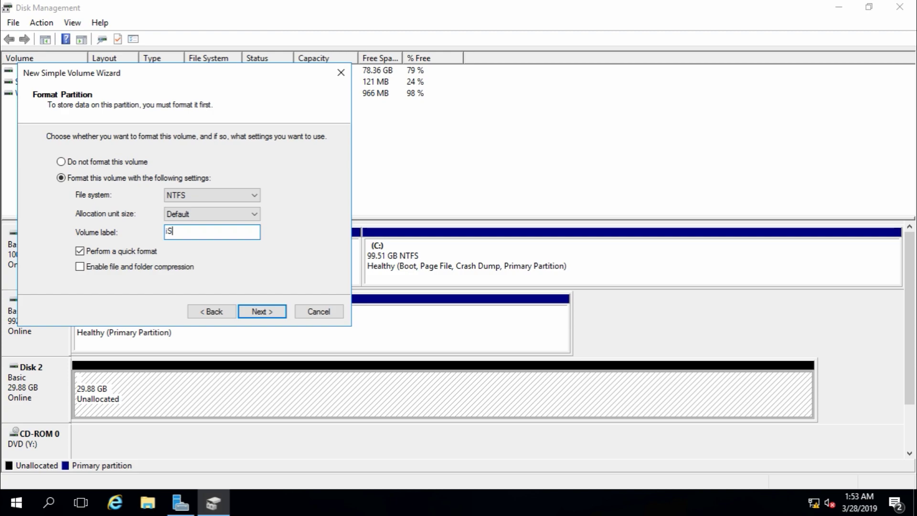
{"action": "type", "text": "CSI-DATA"}
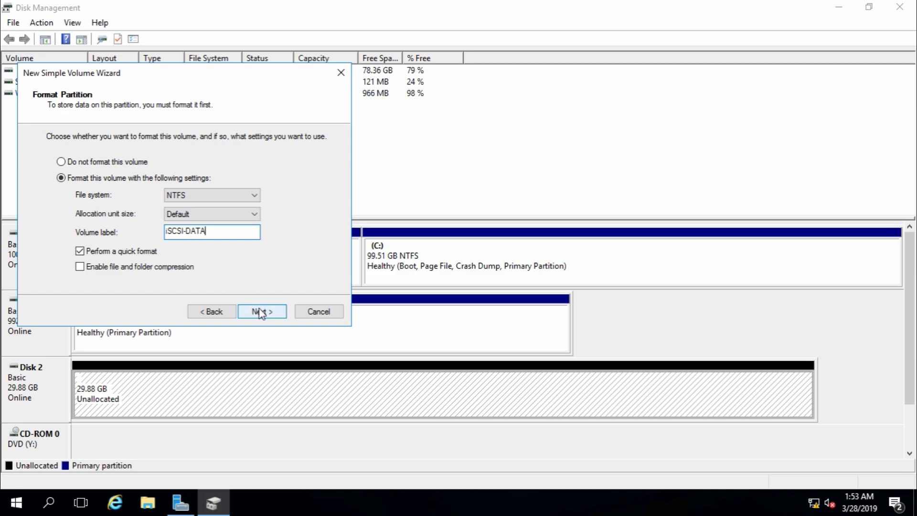
{"action": "left_click", "coordinate": [260, 311]}
{"action": "left_click", "coordinate": [267, 311]}
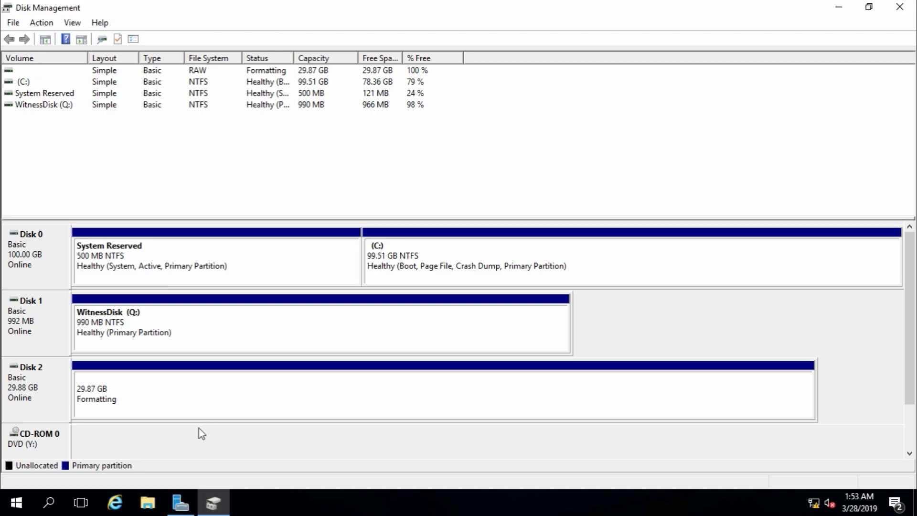
Confirm WitnessDisk (Q:) and iSCSI-DATA (D:) appear under This PC.
{"action": "left_click", "coordinate": [148, 504]}
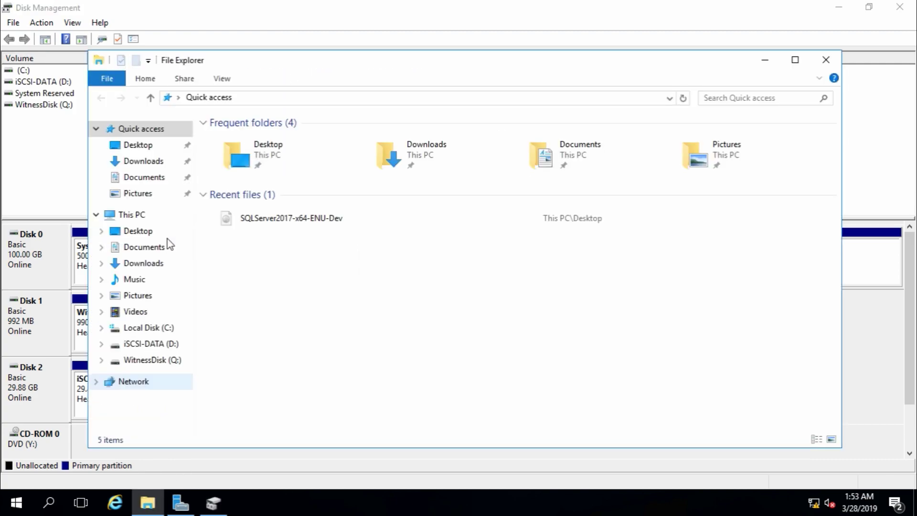
{"action": "left_click", "coordinate": [136, 216]}
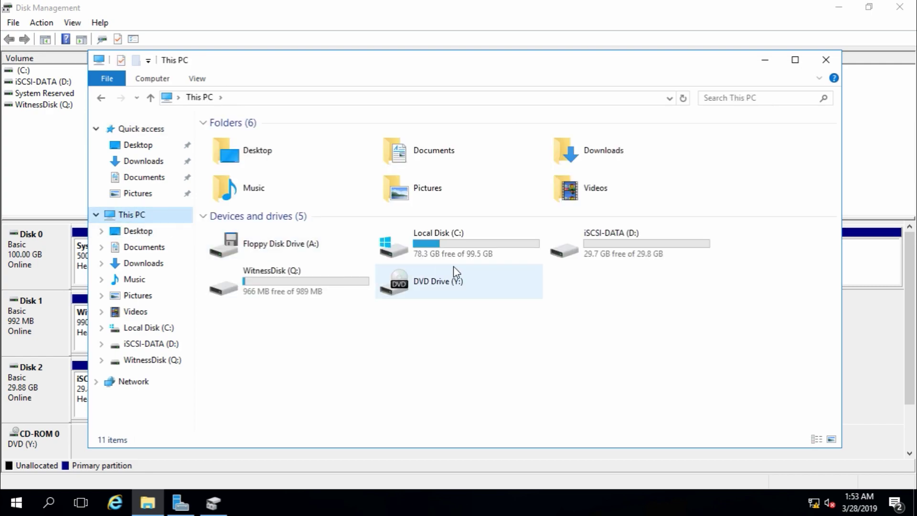
{"action": "left_click", "coordinate": [346, 281]}
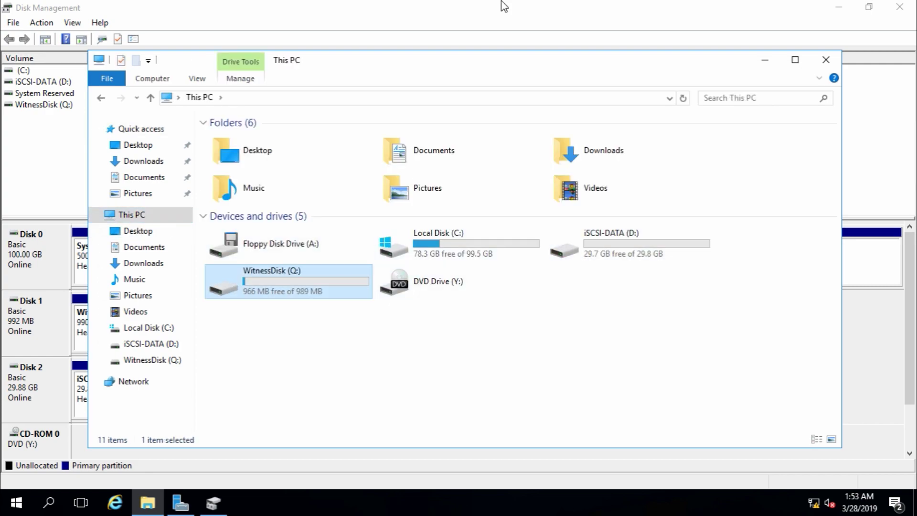
{"action": "mouse_move", "coordinate": [561, 5]}
{"action": "left_click", "coordinate": [595, 7]}
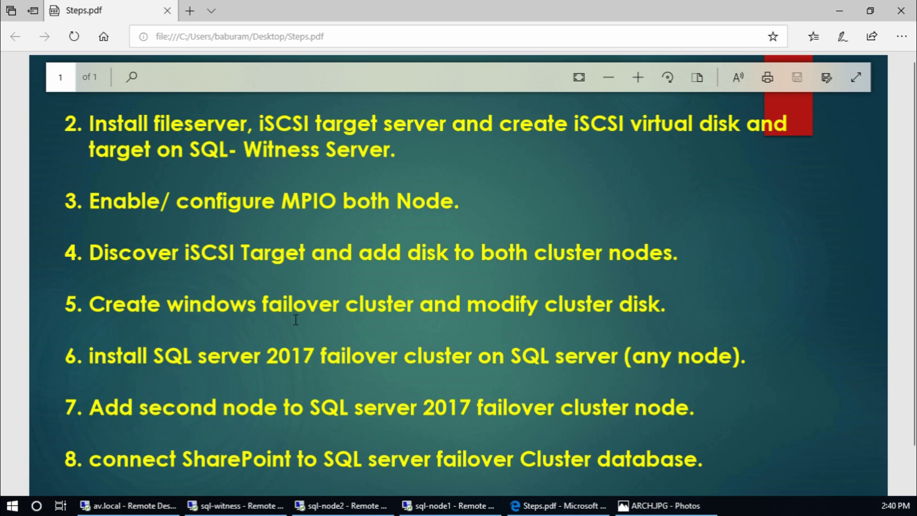
{"action": "left_click_drag", "start_coordinate": [91, 253], "coordinate": [452, 254]}
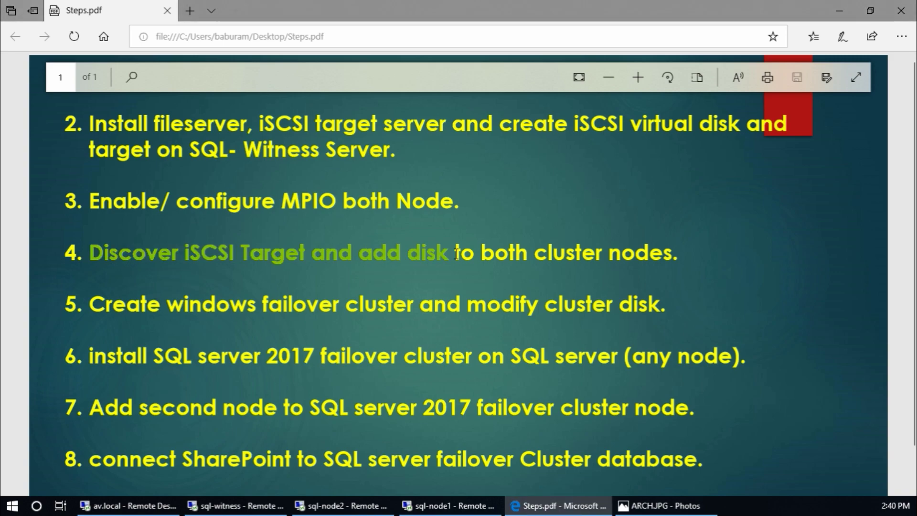
{"action": "left_click", "coordinate": [203, 303]}
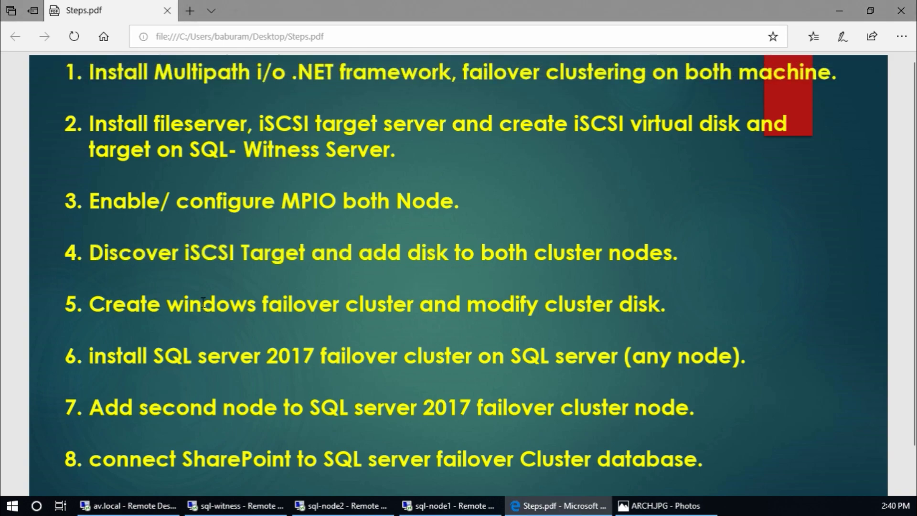